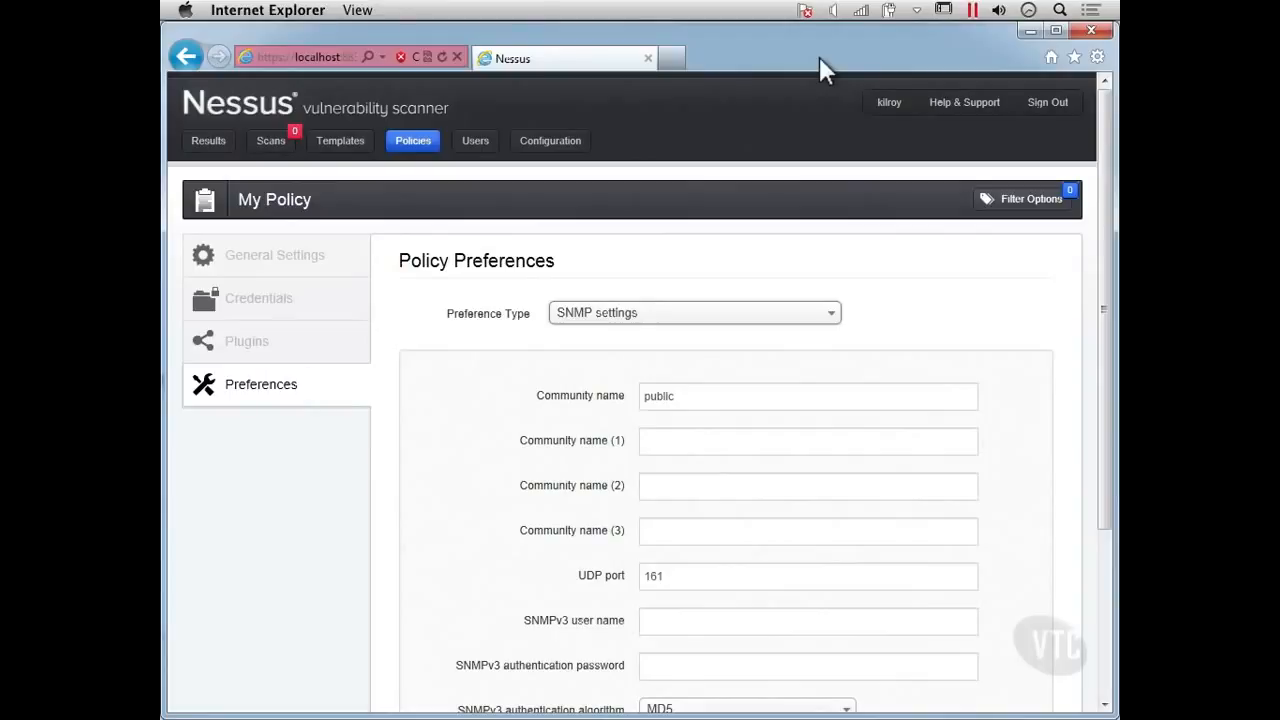
Switch the policy preference type to Web mirroring to view its settings.
click(698, 318)
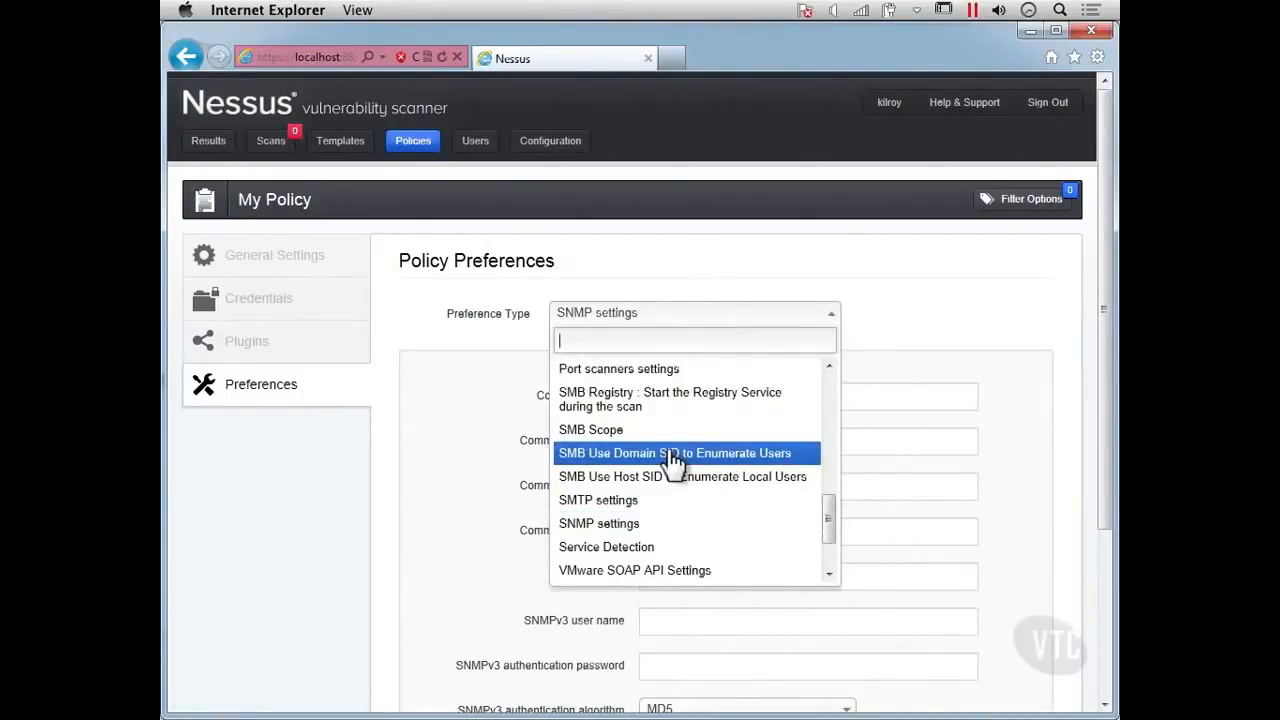
scroll(675, 462, down, 3)
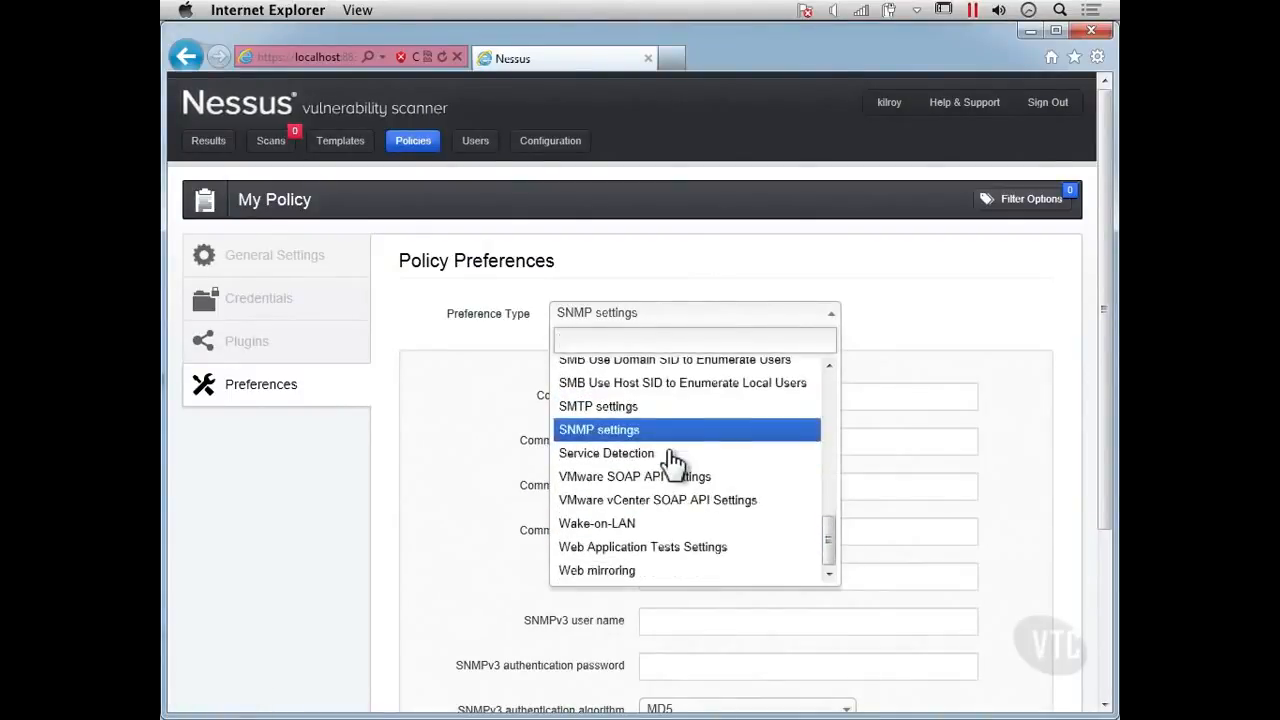
click(620, 570)
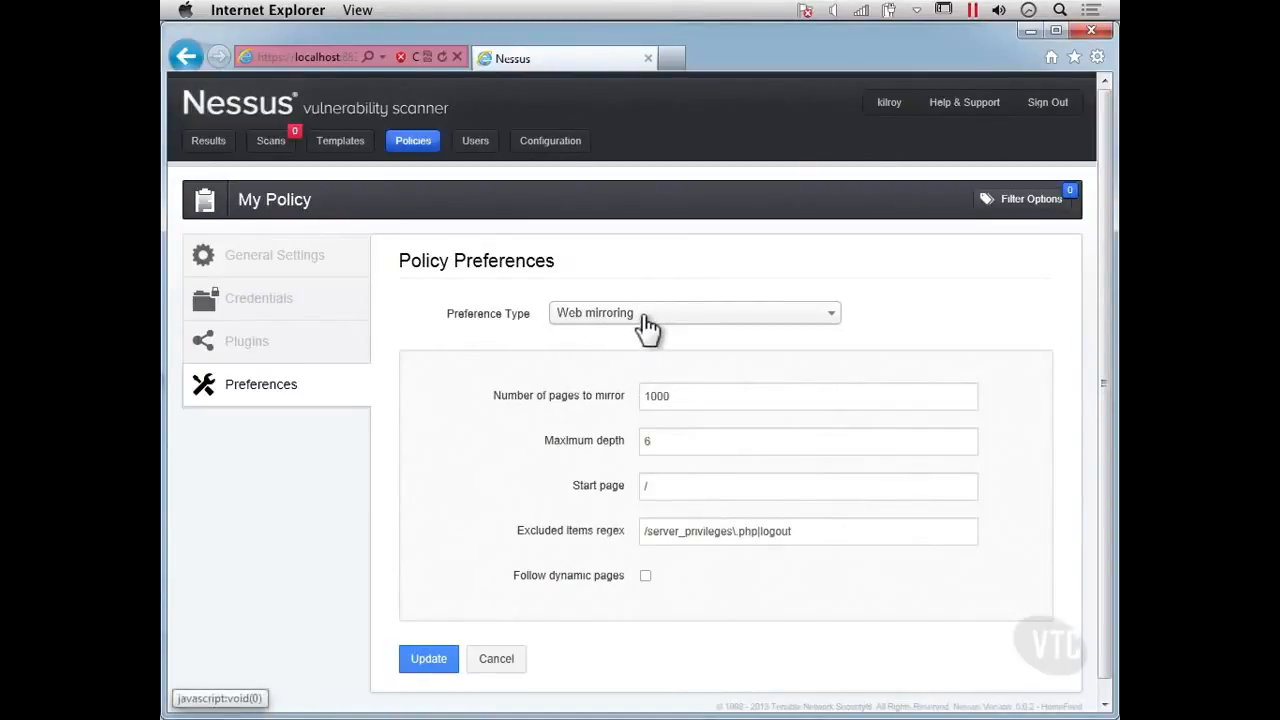
Open the Web Application Tests Settings preferences and enable web applications tests.
click(647, 318)
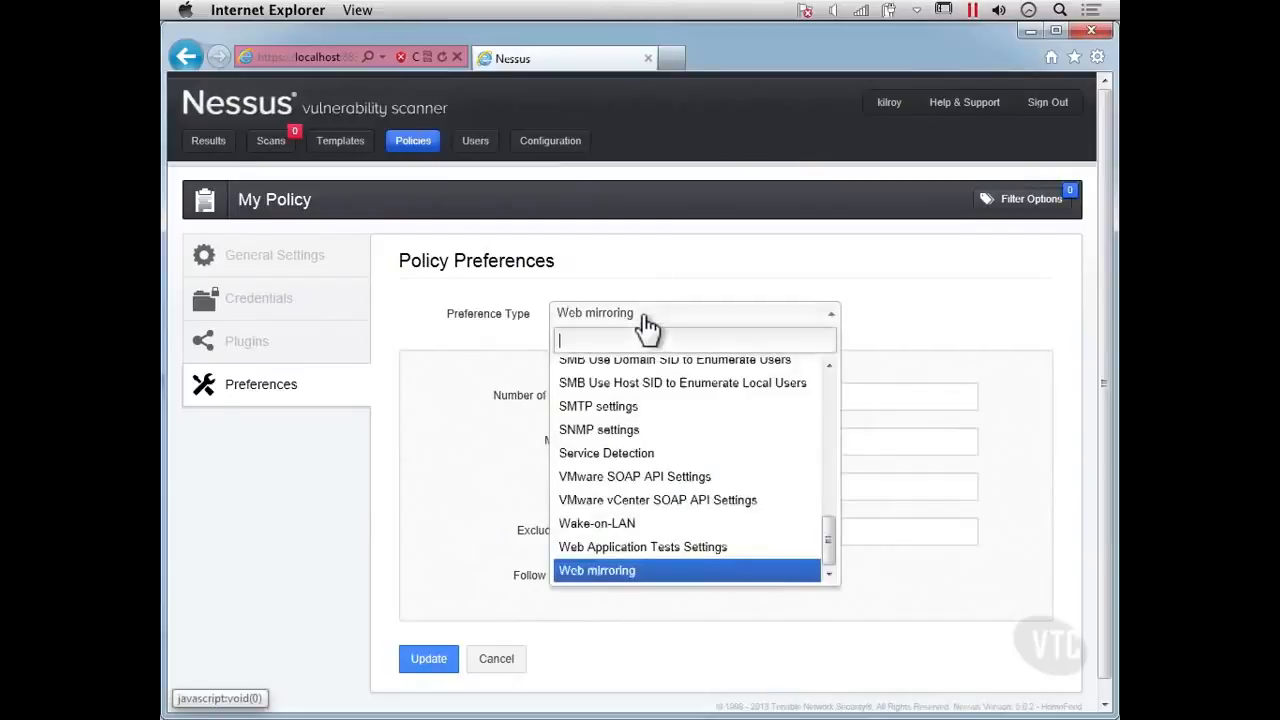
click(655, 552)
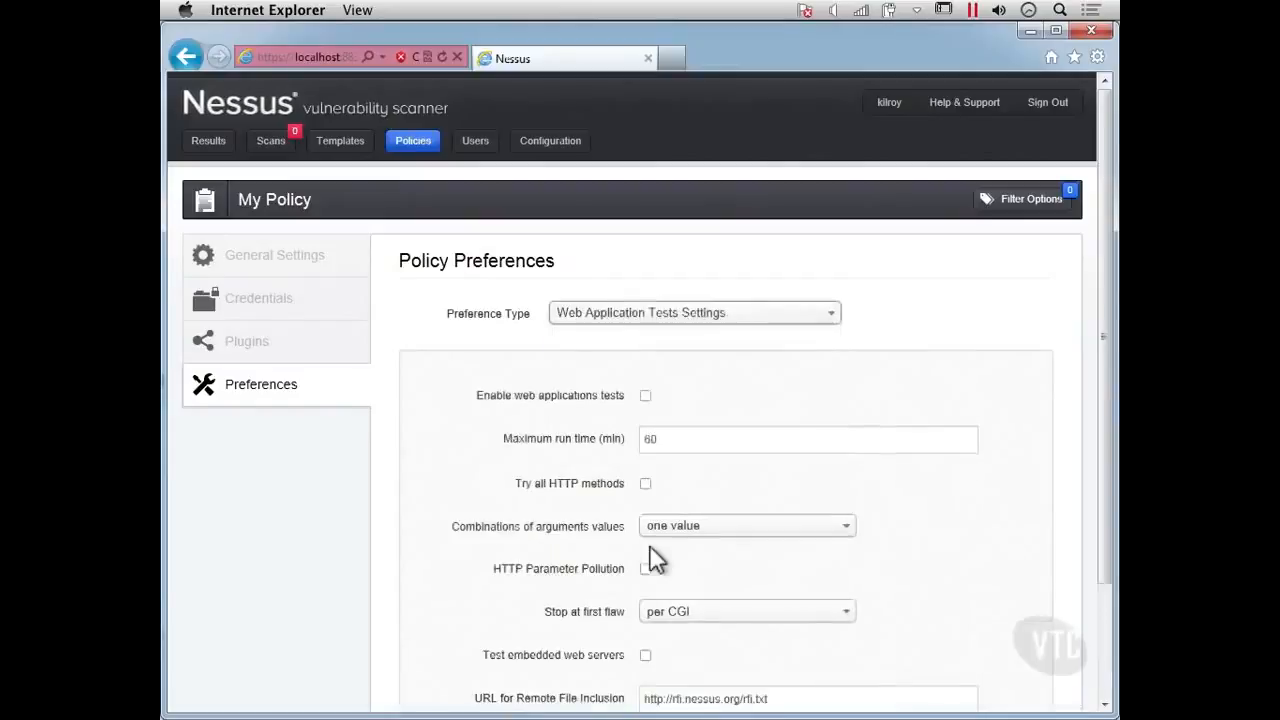
scroll(495, 456, down, 2)
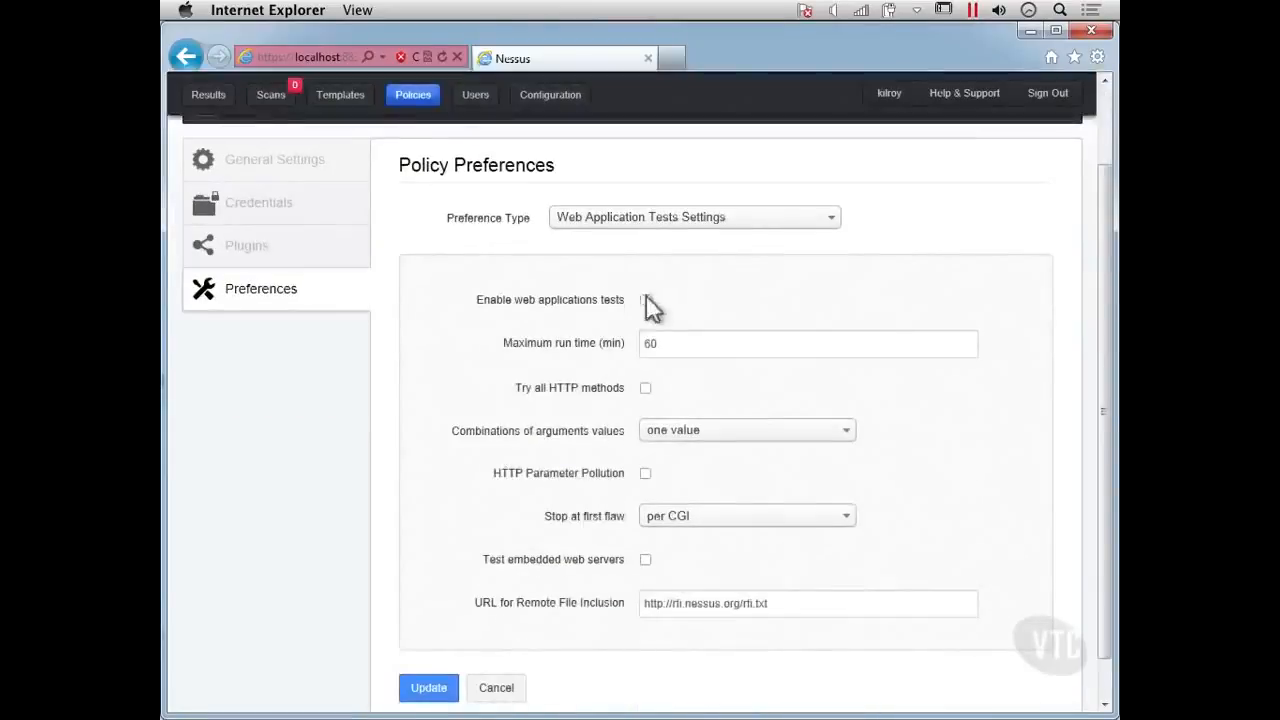
scroll(650, 310, down, 1)
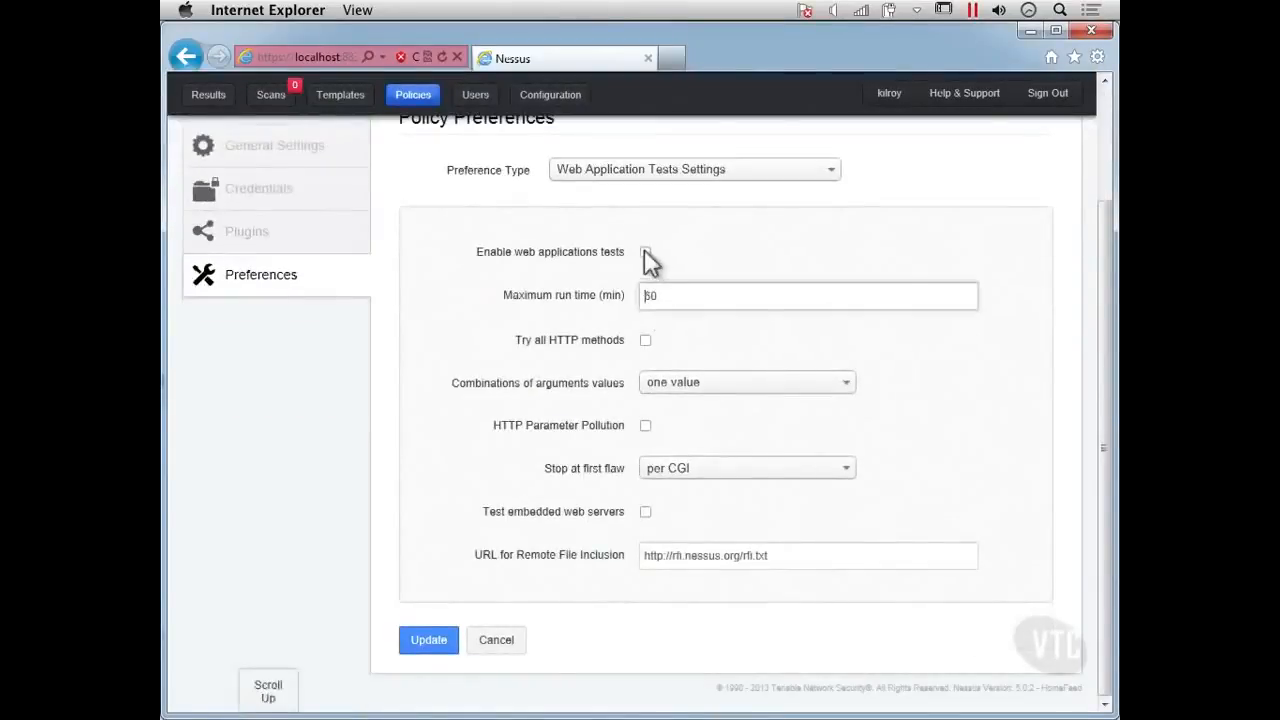
click(645, 252)
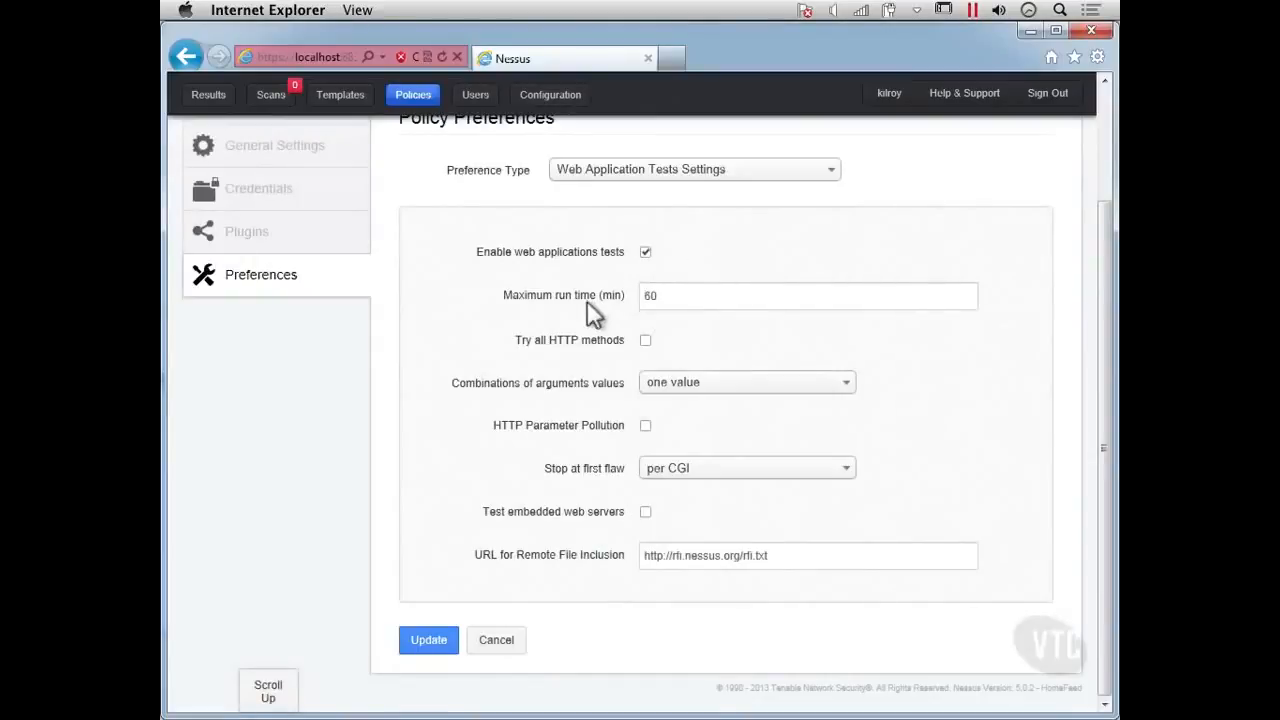
click(688, 298)
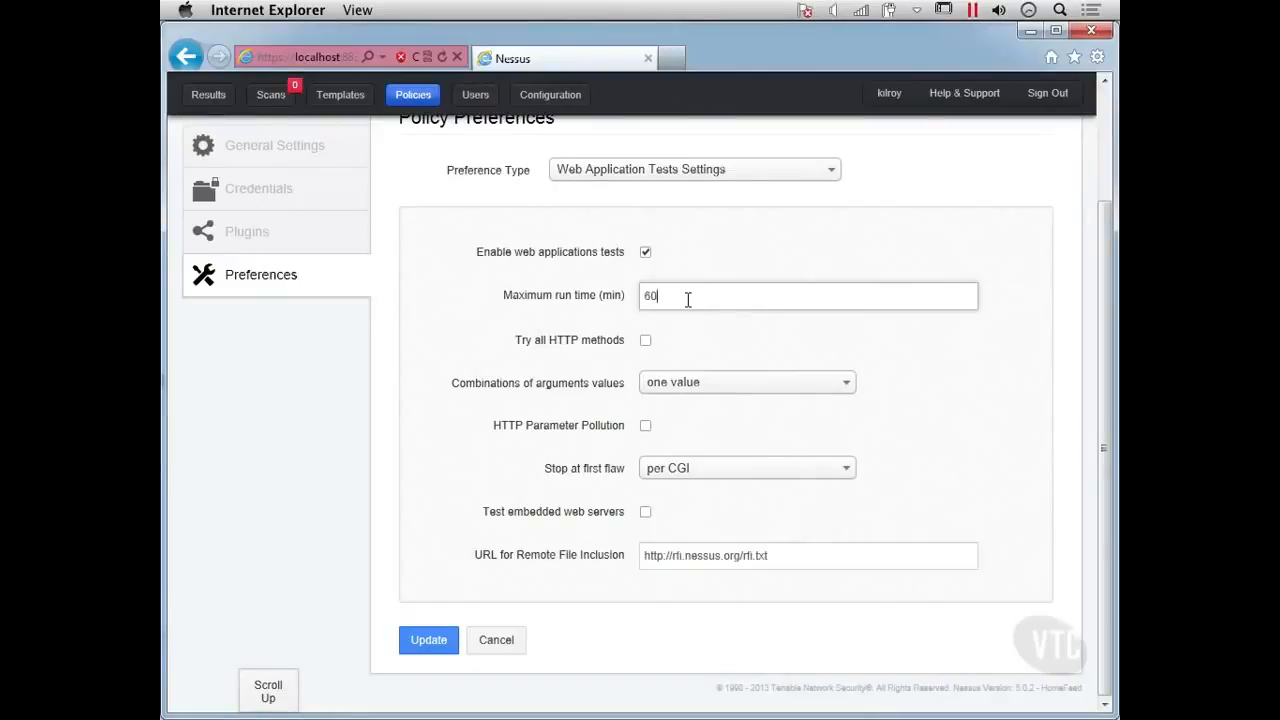
Enable Try all HTTP methods and HTTP Parameter Pollution, and set Stop at first flaw to look for all flaws (slower).
click(645, 341)
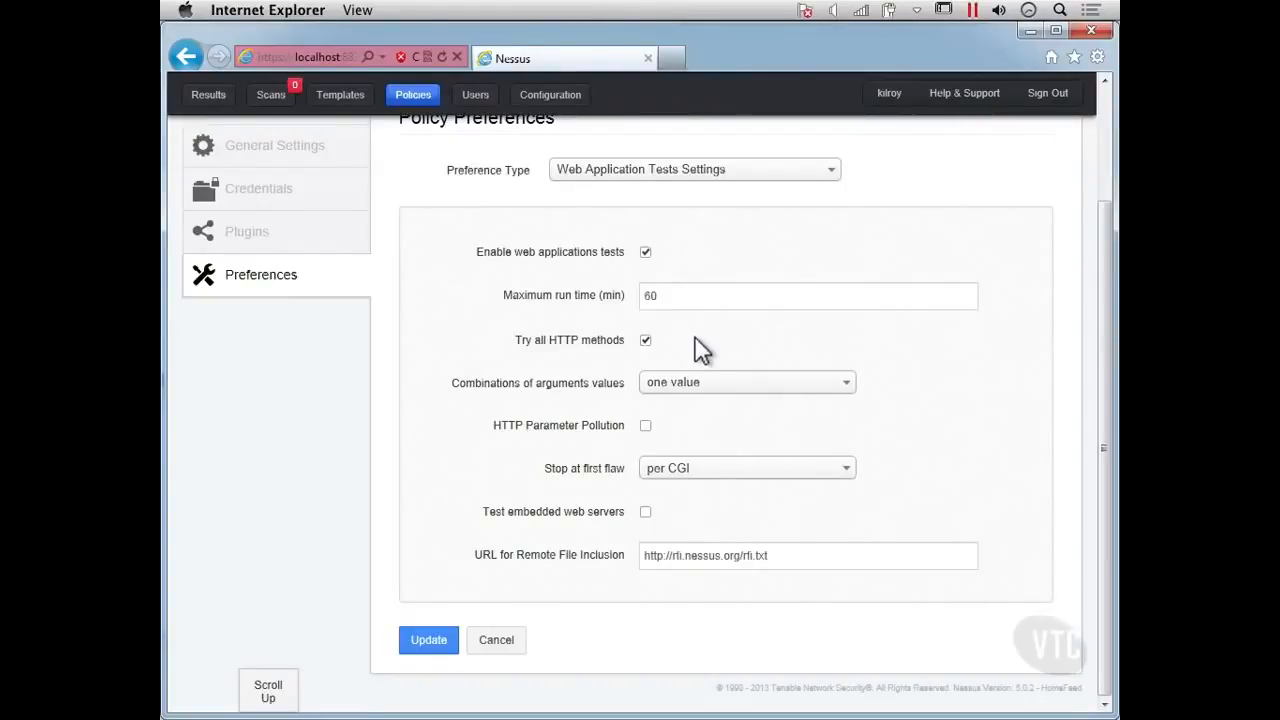
click(645, 426)
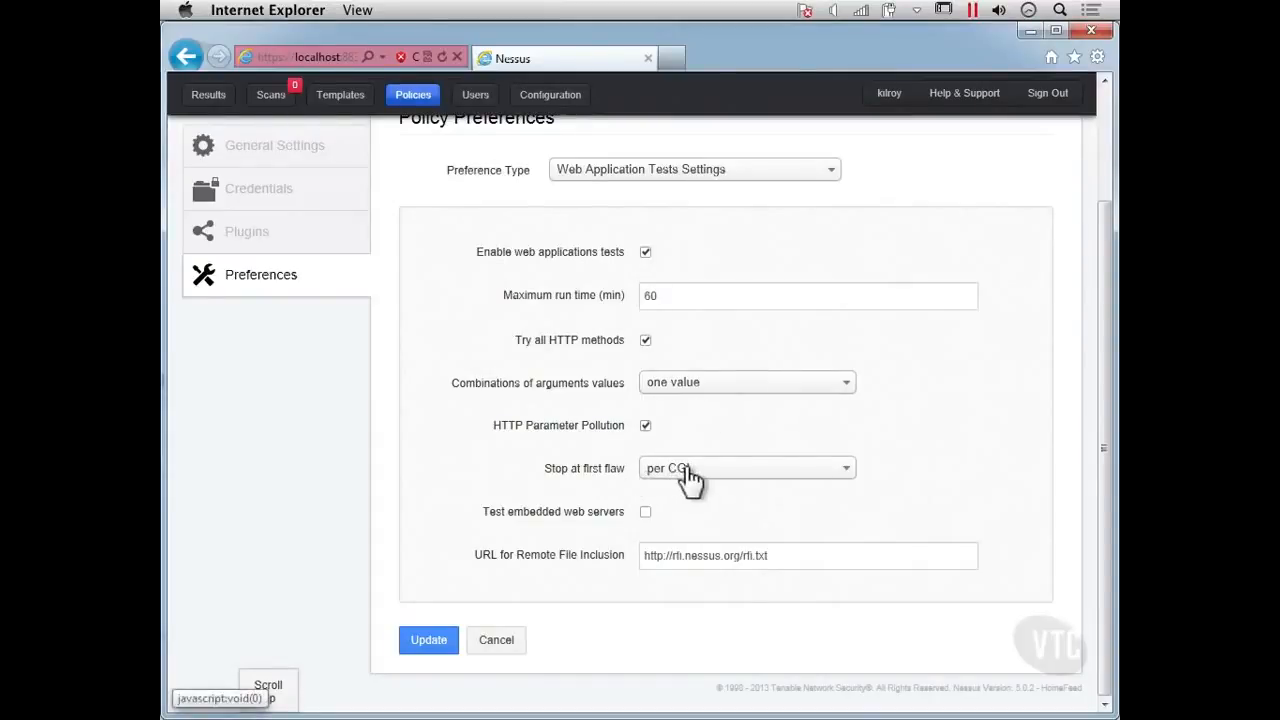
click(770, 472)
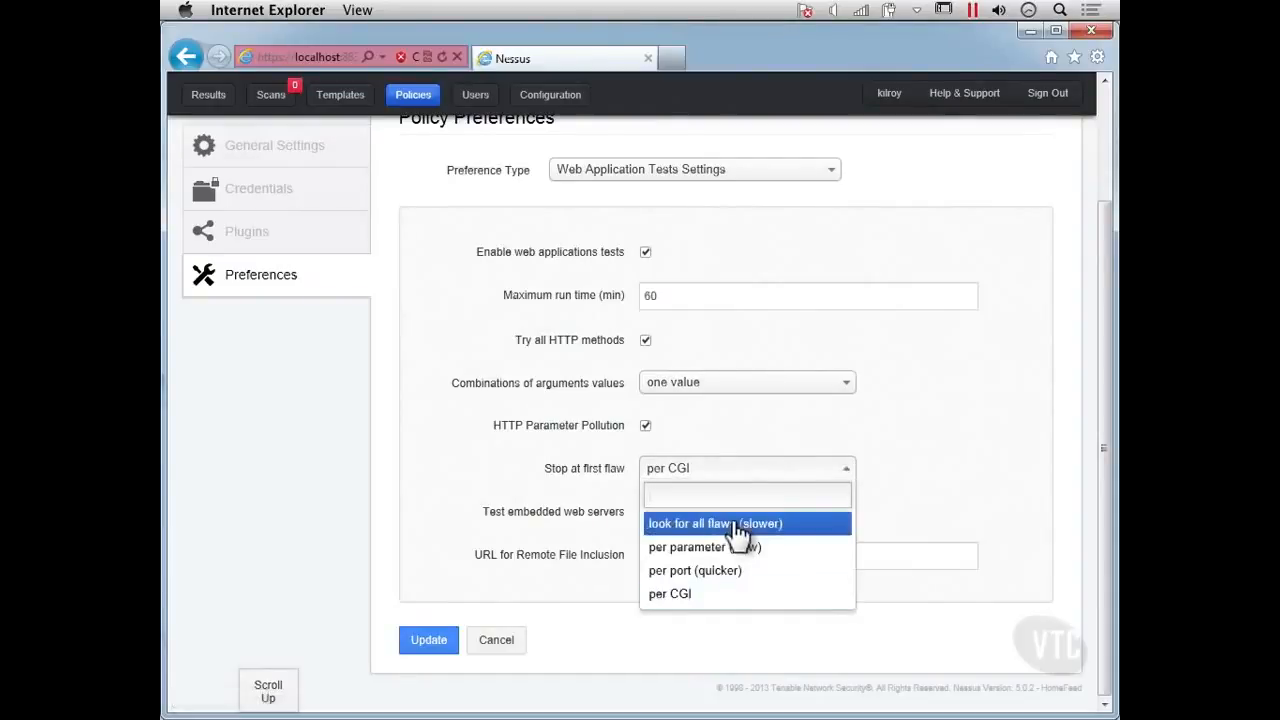
click(754, 526)
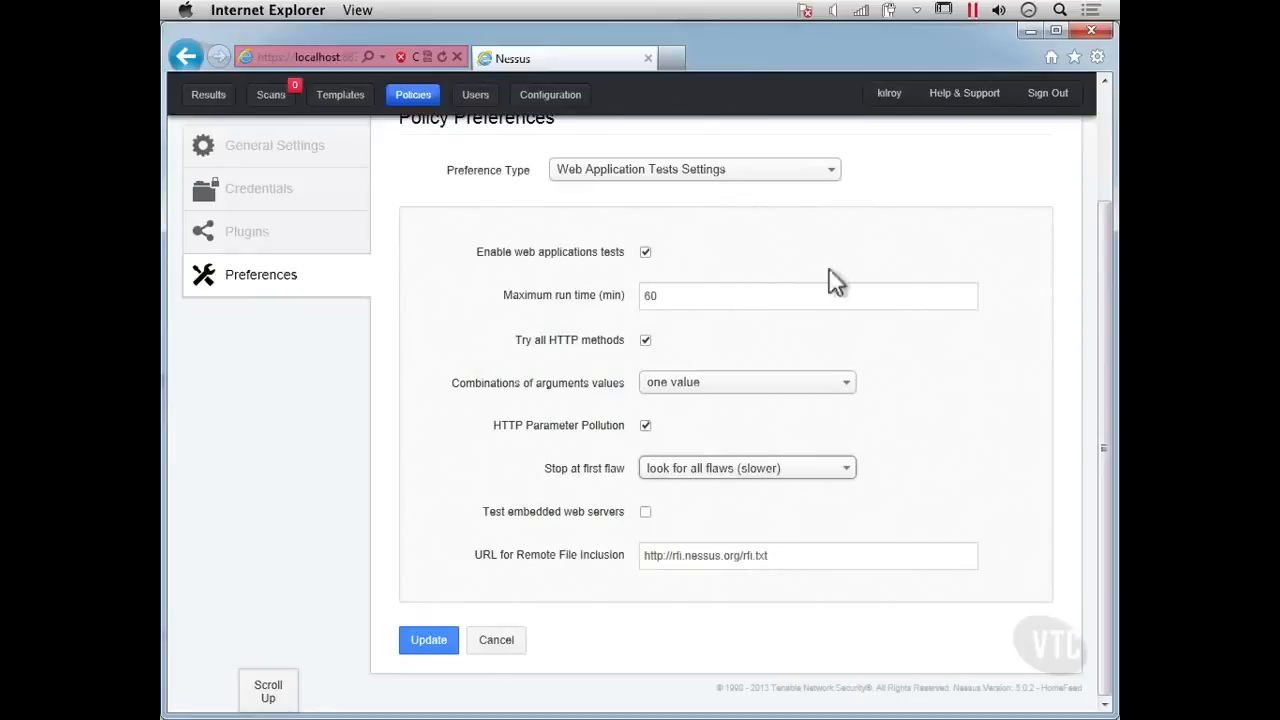
Switch the preference type to HTTP cookies import to view its settings.
click(730, 175)
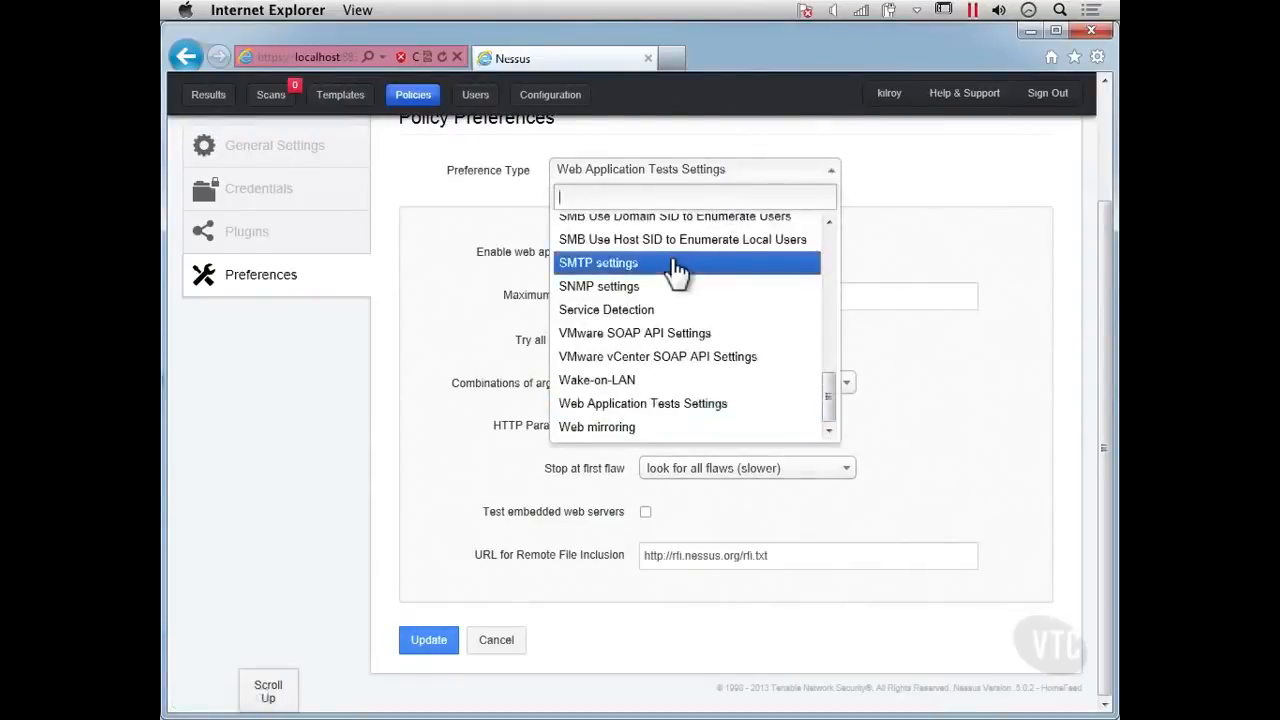
scroll(677, 270, up, 3)
scroll(677, 270, up, 5)
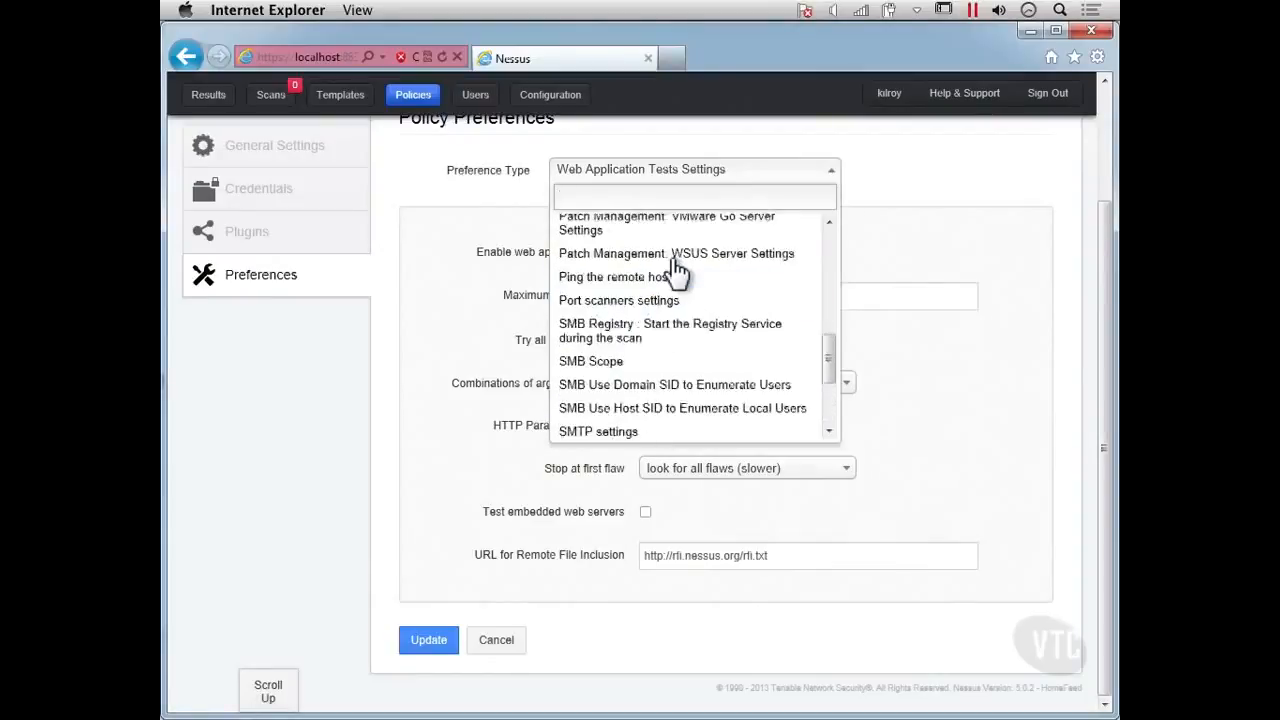
scroll(677, 270, down, 1)
scroll(677, 270, up, 8)
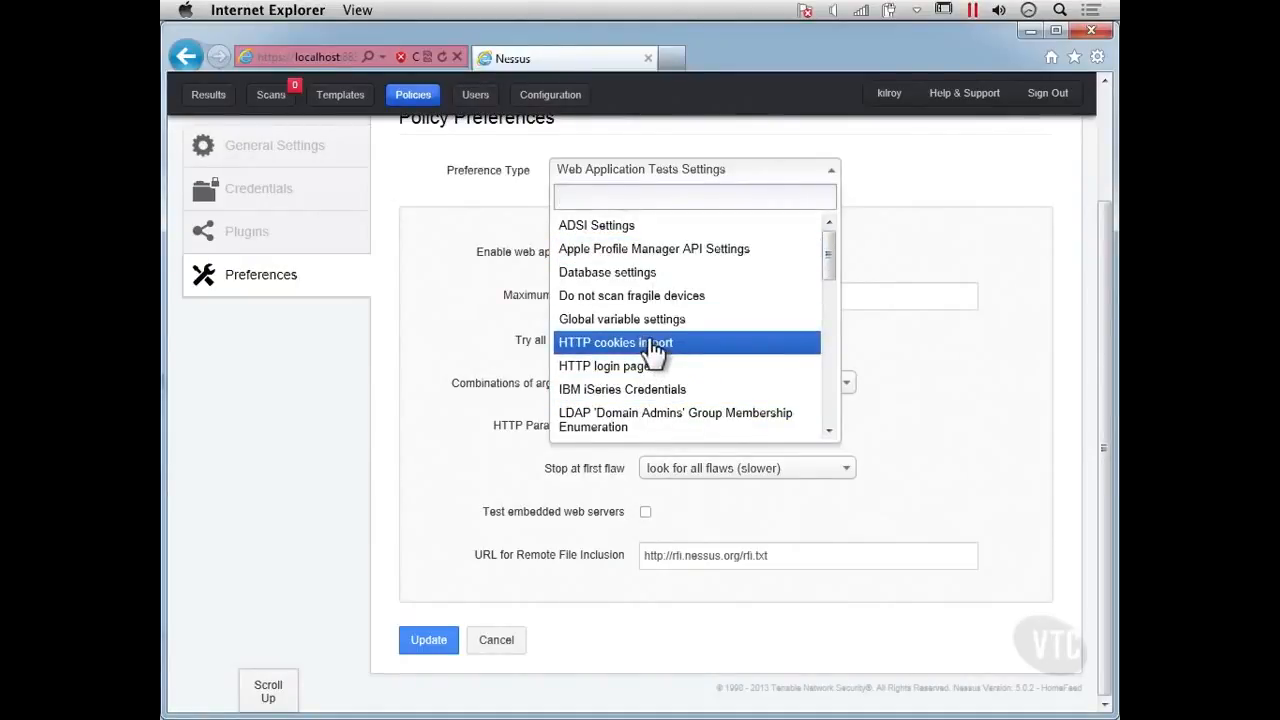
click(655, 345)
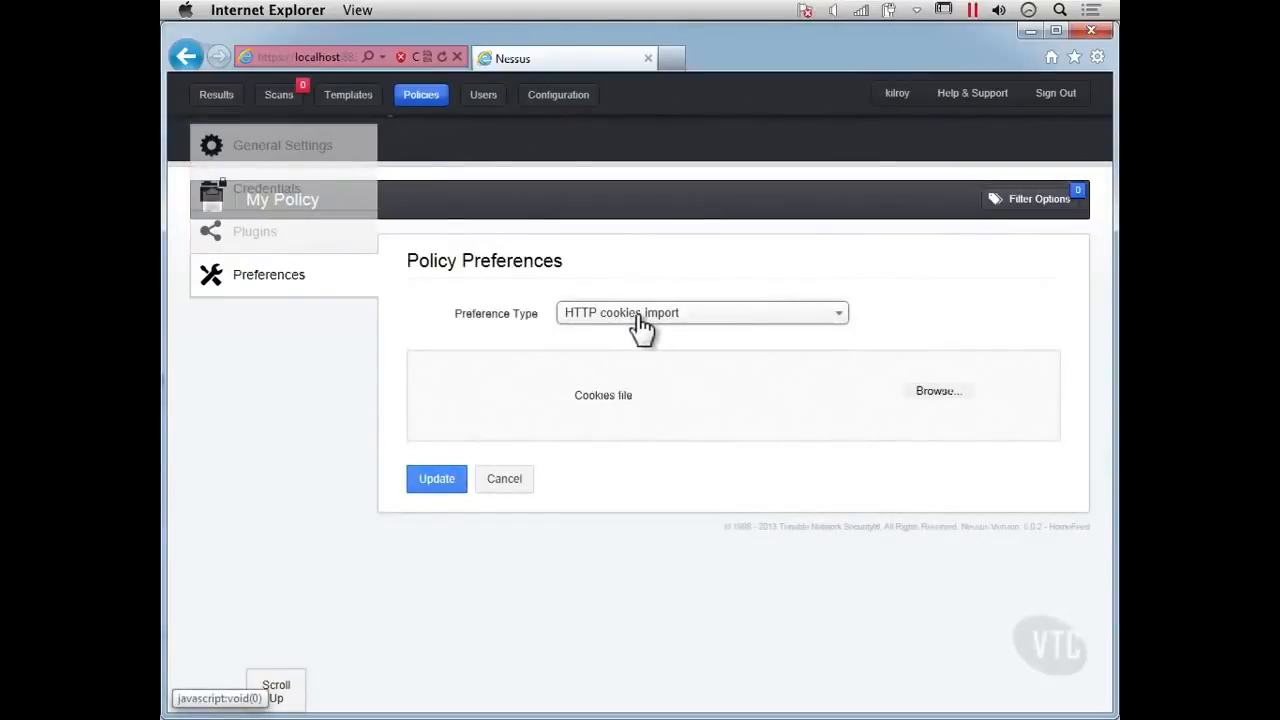
Switch the preference type to HTTP login page and review its login form settings.
click(640, 325)
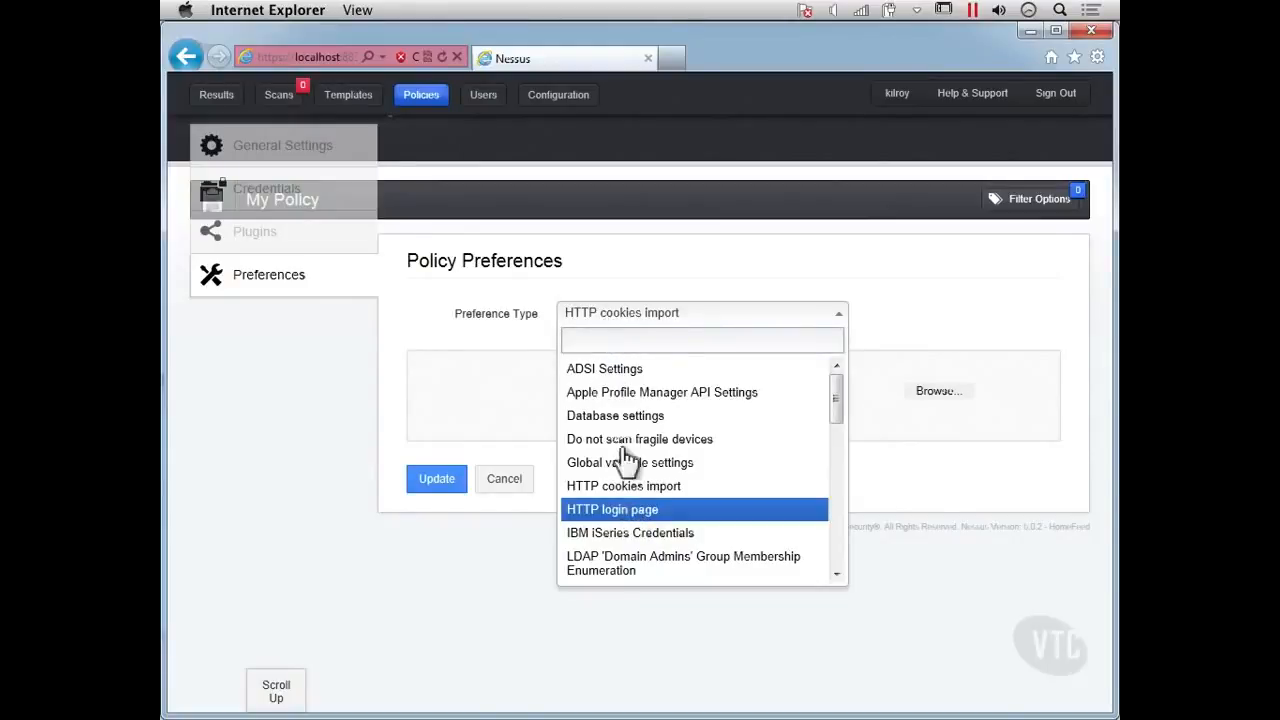
click(610, 506)
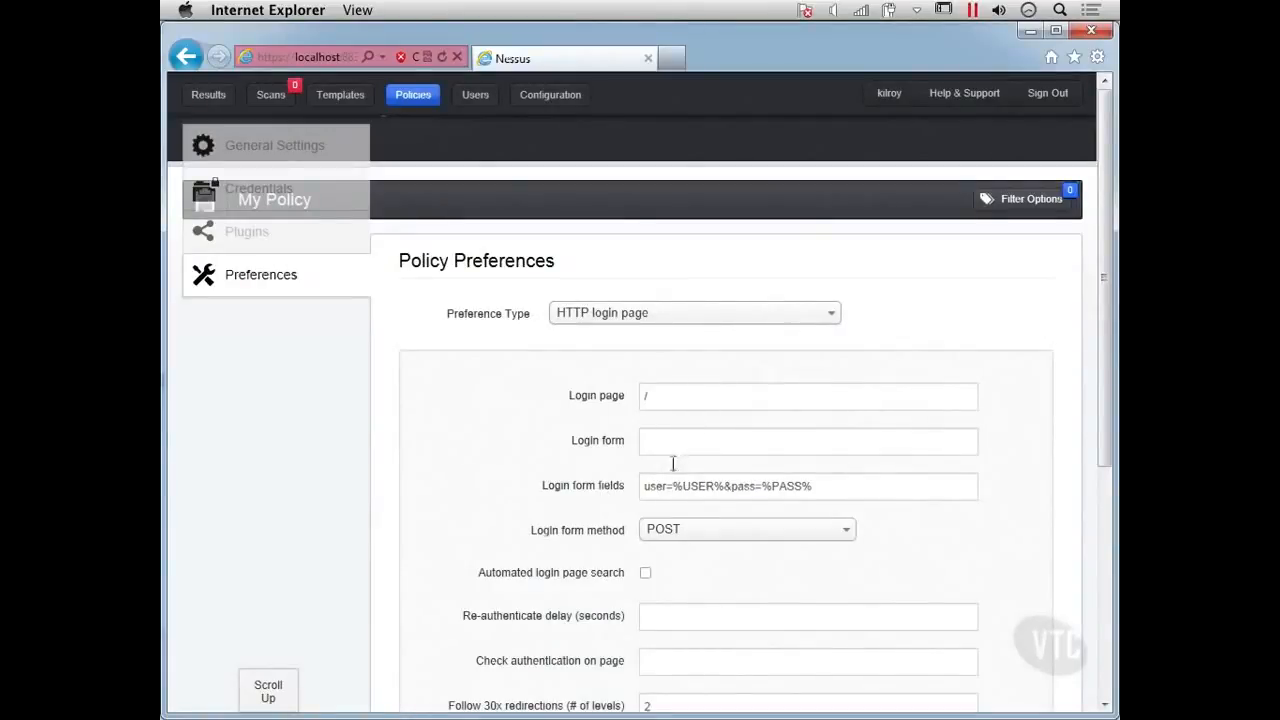
scroll(674, 463, down, 1)
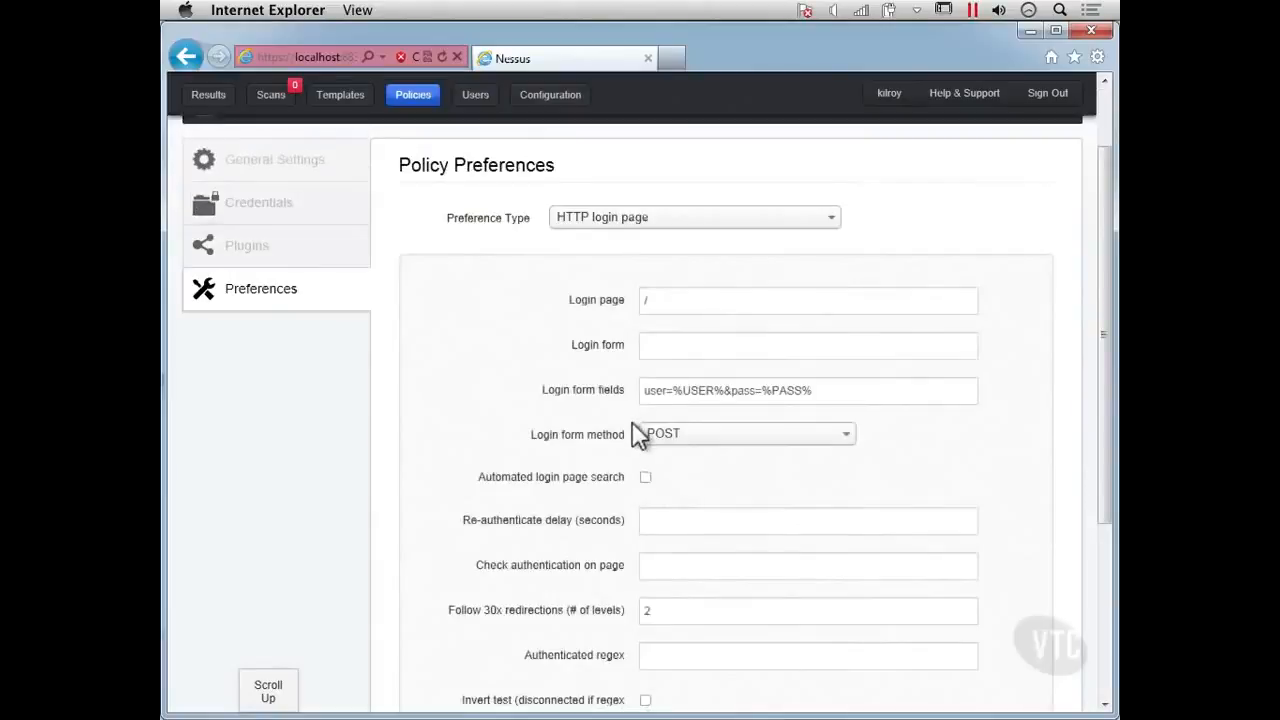
scroll(634, 432, down, 1)
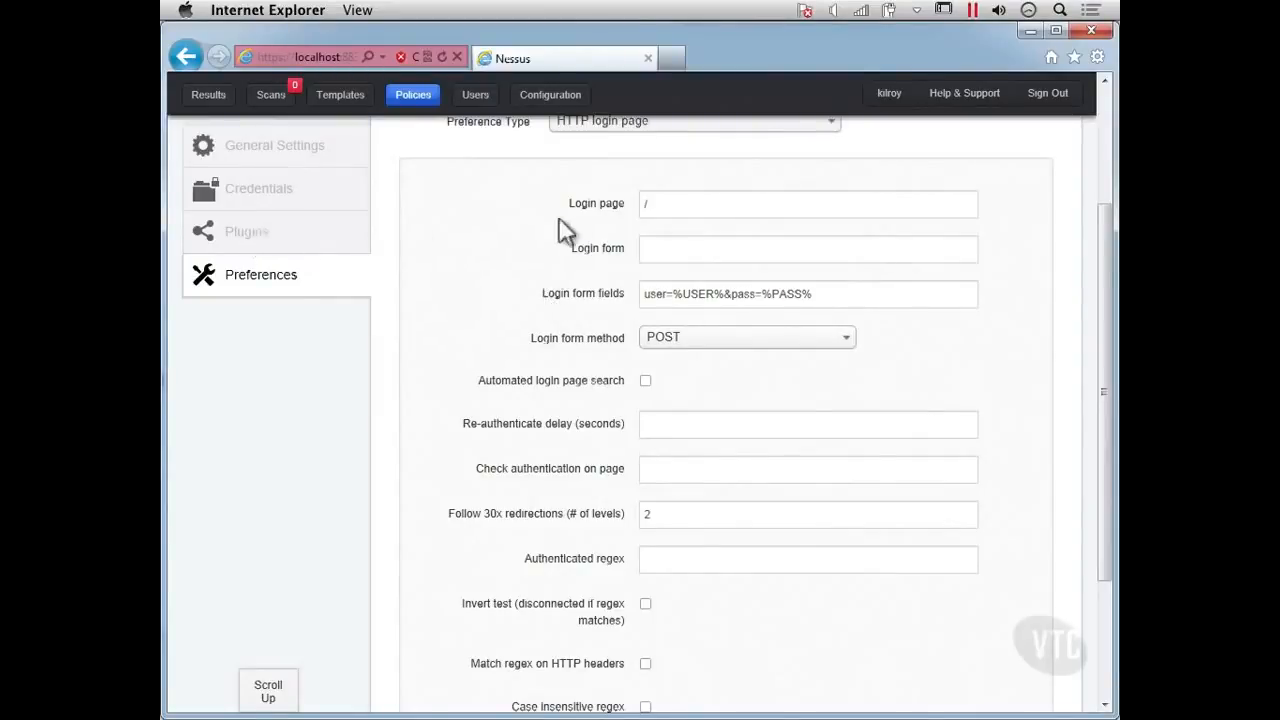
Browse the list of available preference types.
click(641, 130)
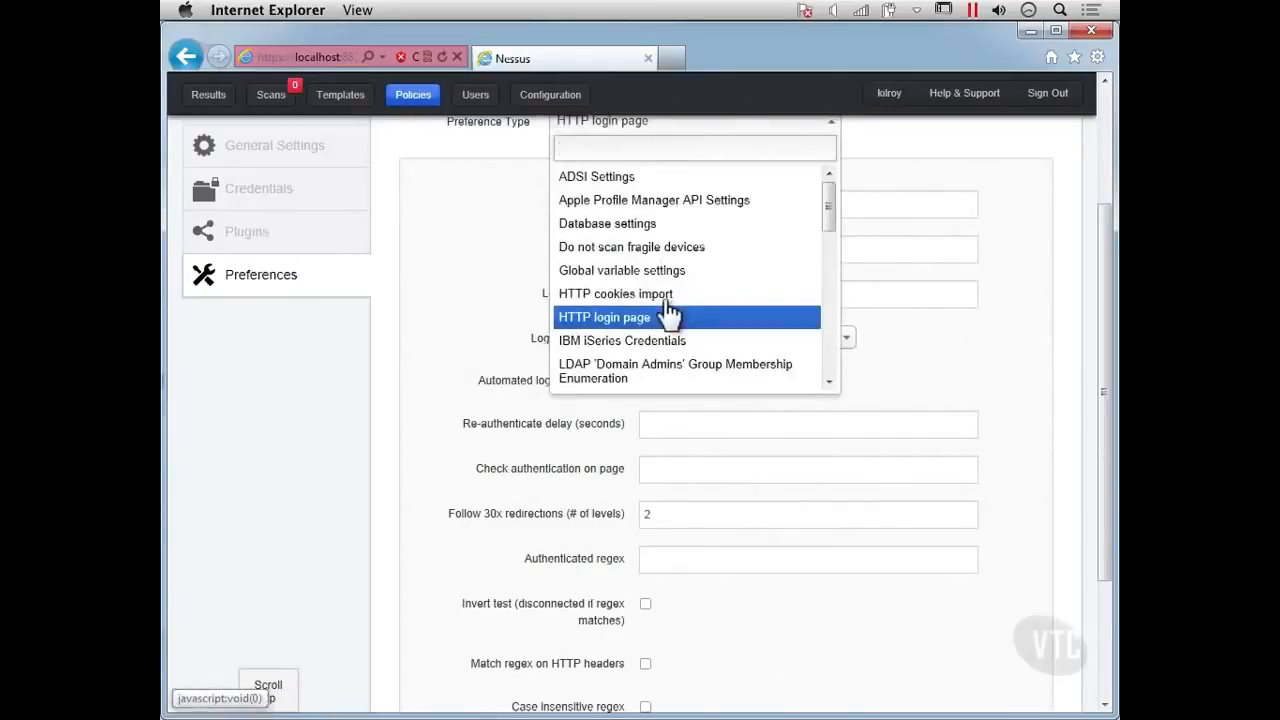
scroll(668, 314, down, 1)
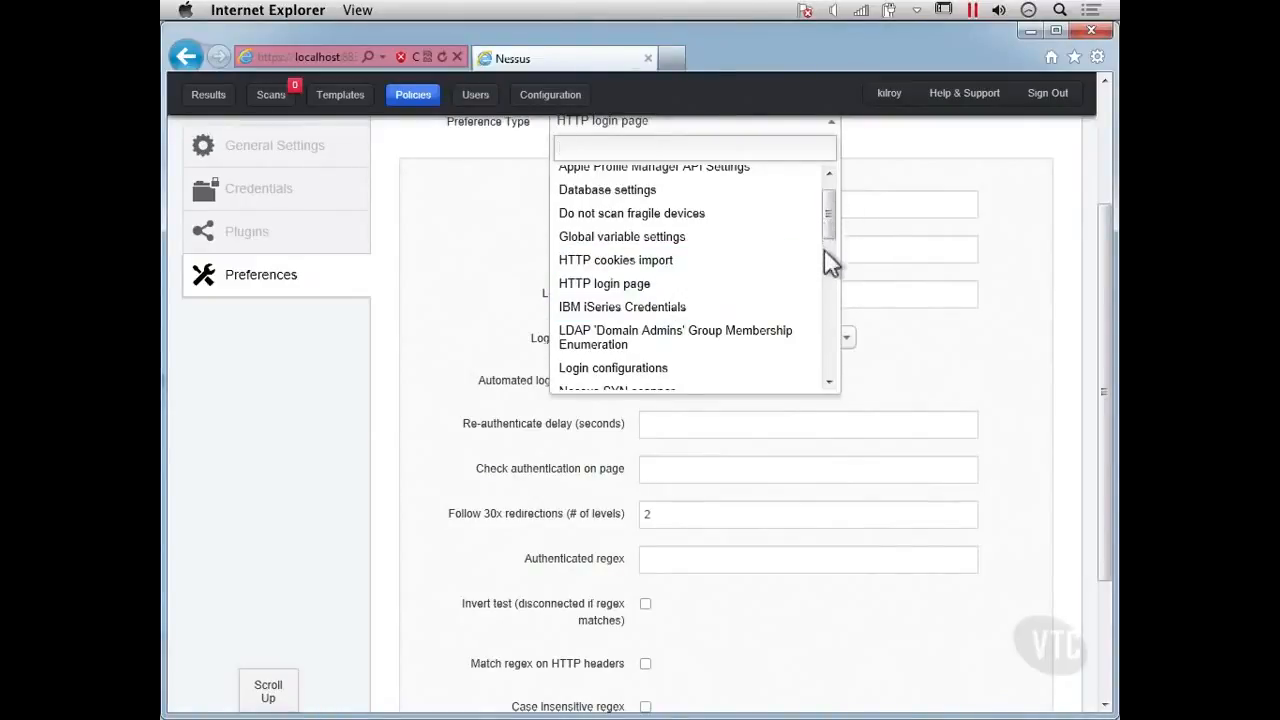
scroll(824, 250, down, 3)
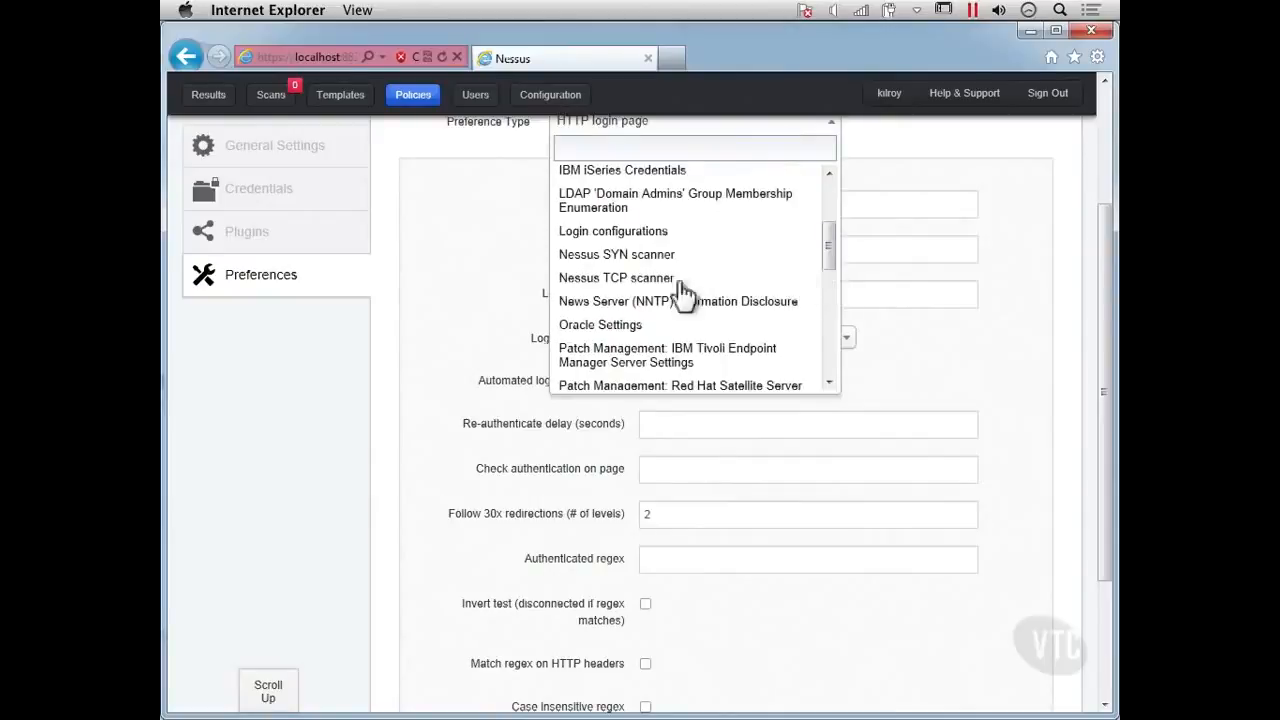
Open the policy's Plugins section and scroll through the plugin families.
click(248, 237)
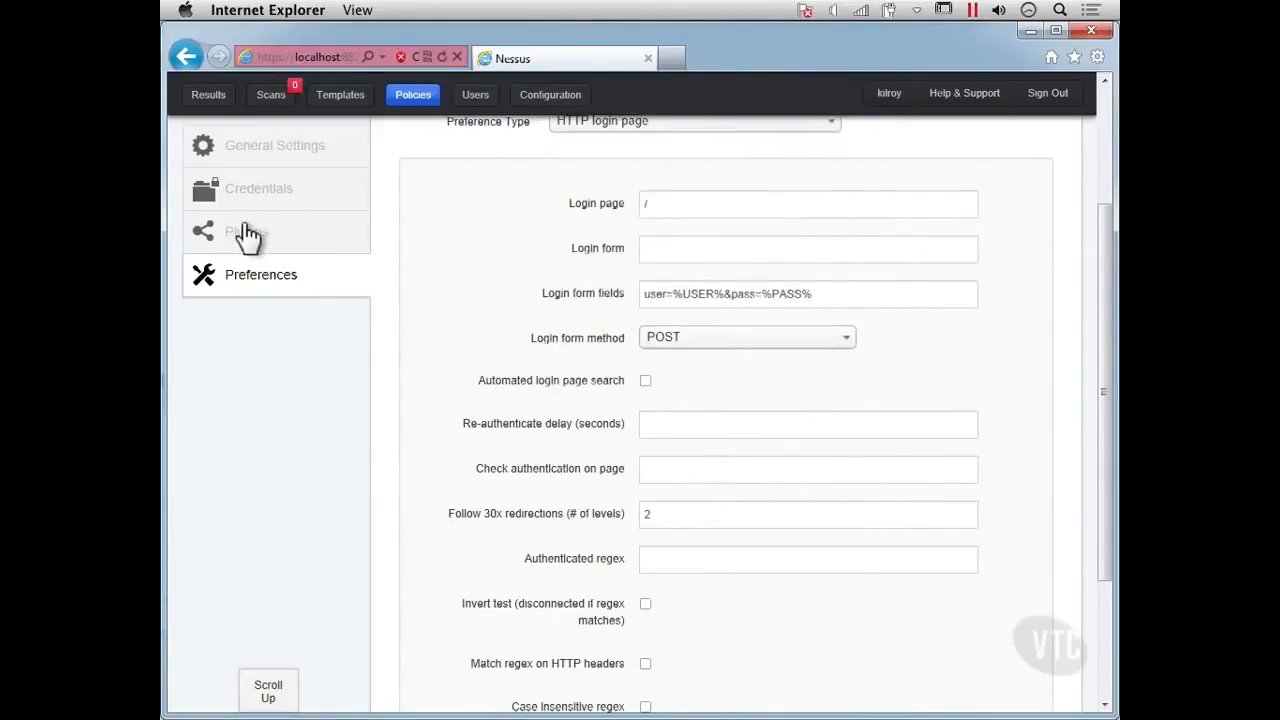
click(248, 237)
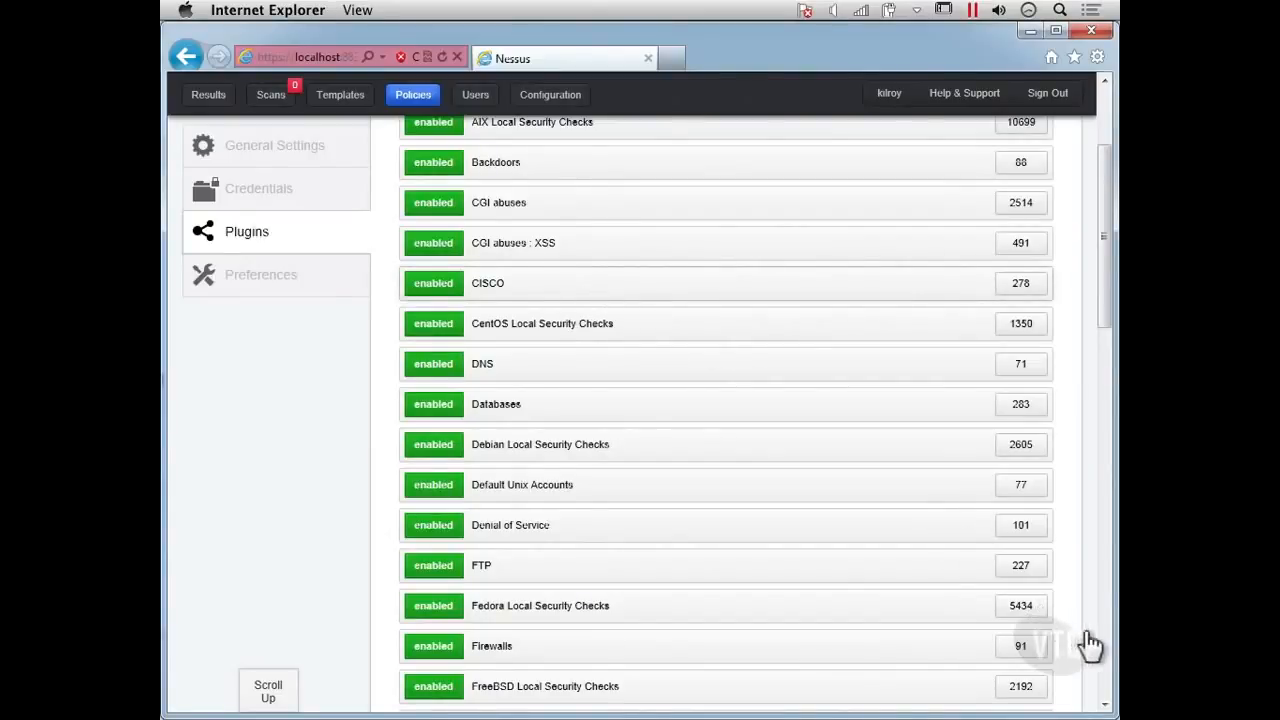
scroll(1090, 645, up, 3)
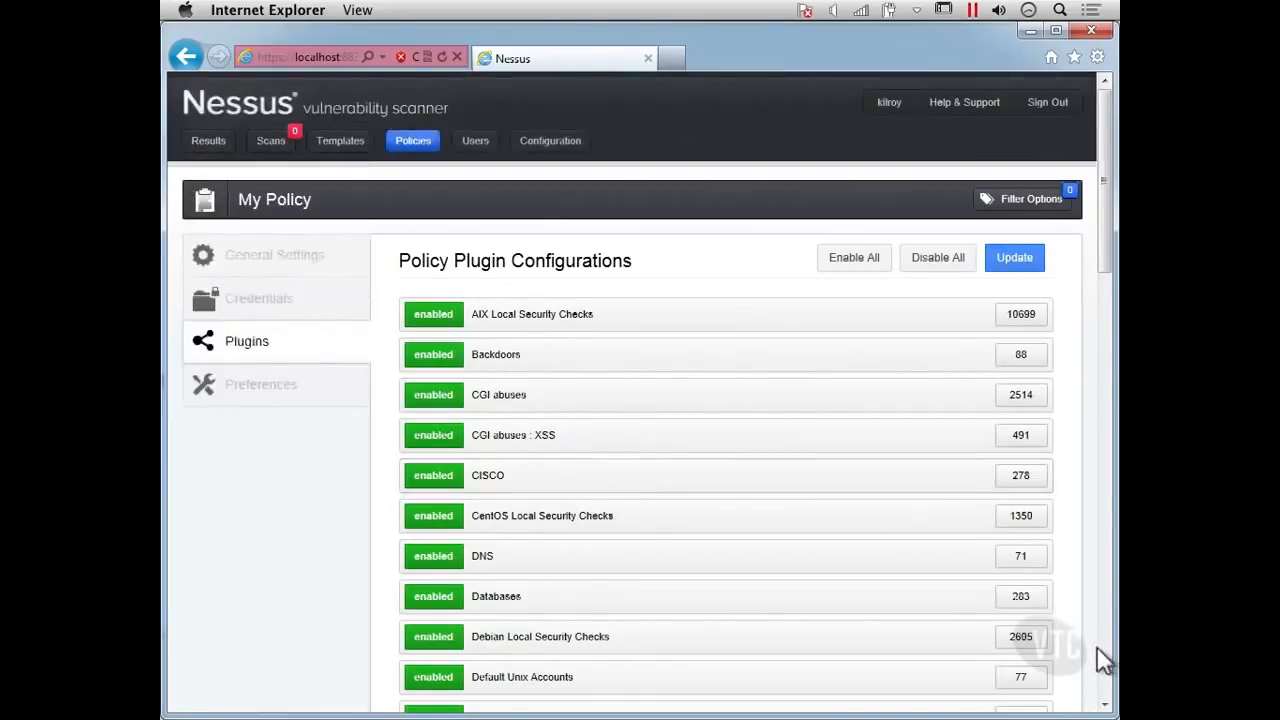
scroll(1098, 650, down, 5)
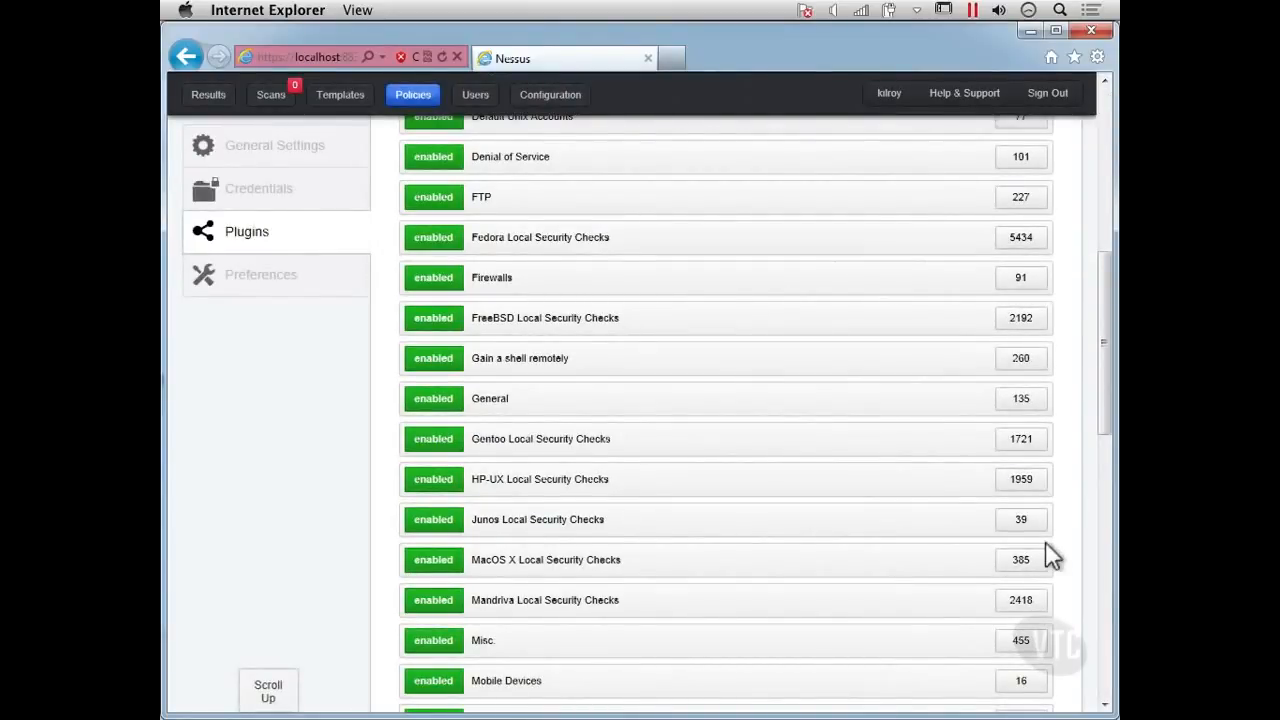
click(1106, 664)
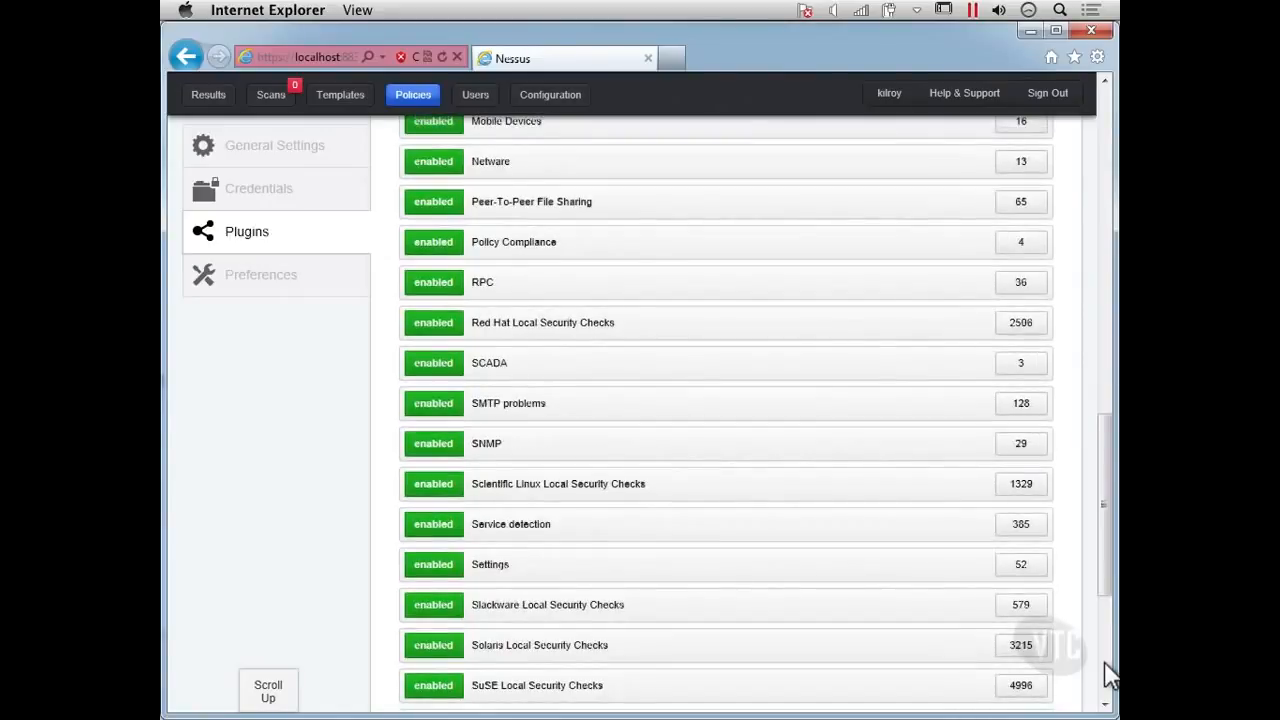
click(1105, 665)
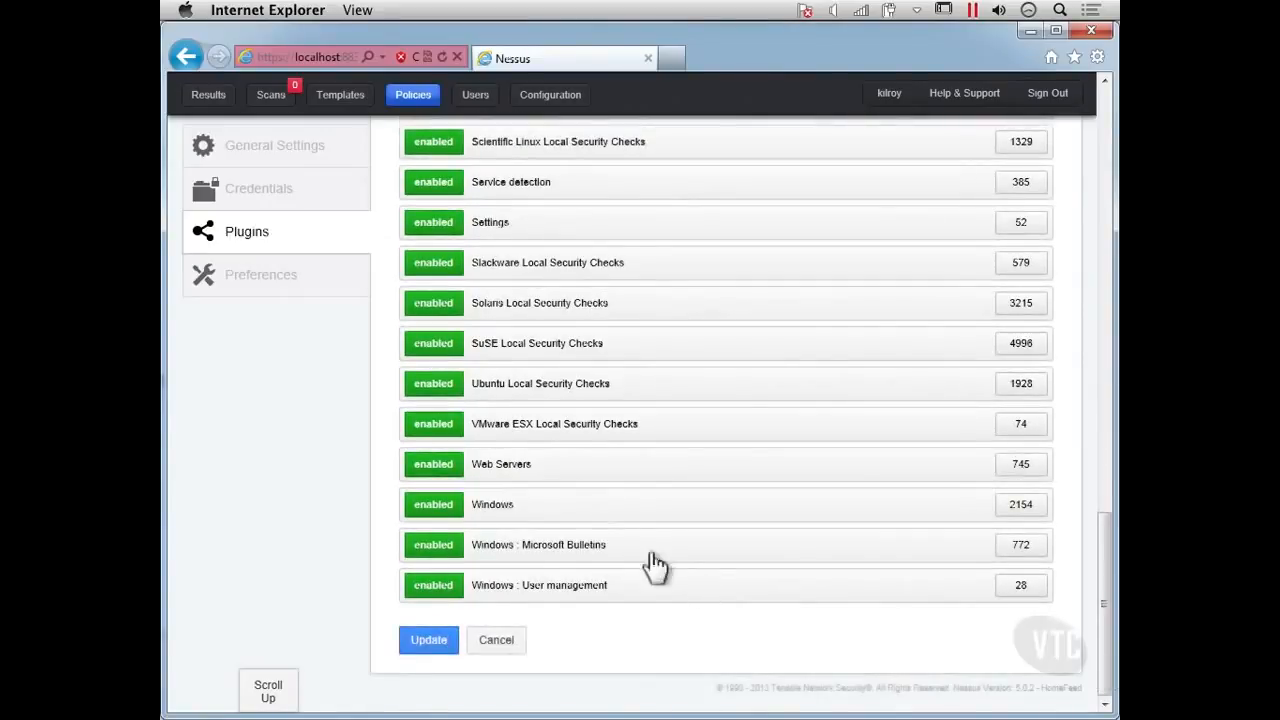
Expand the Web Servers plugin family and page through its individual plugins.
click(497, 470)
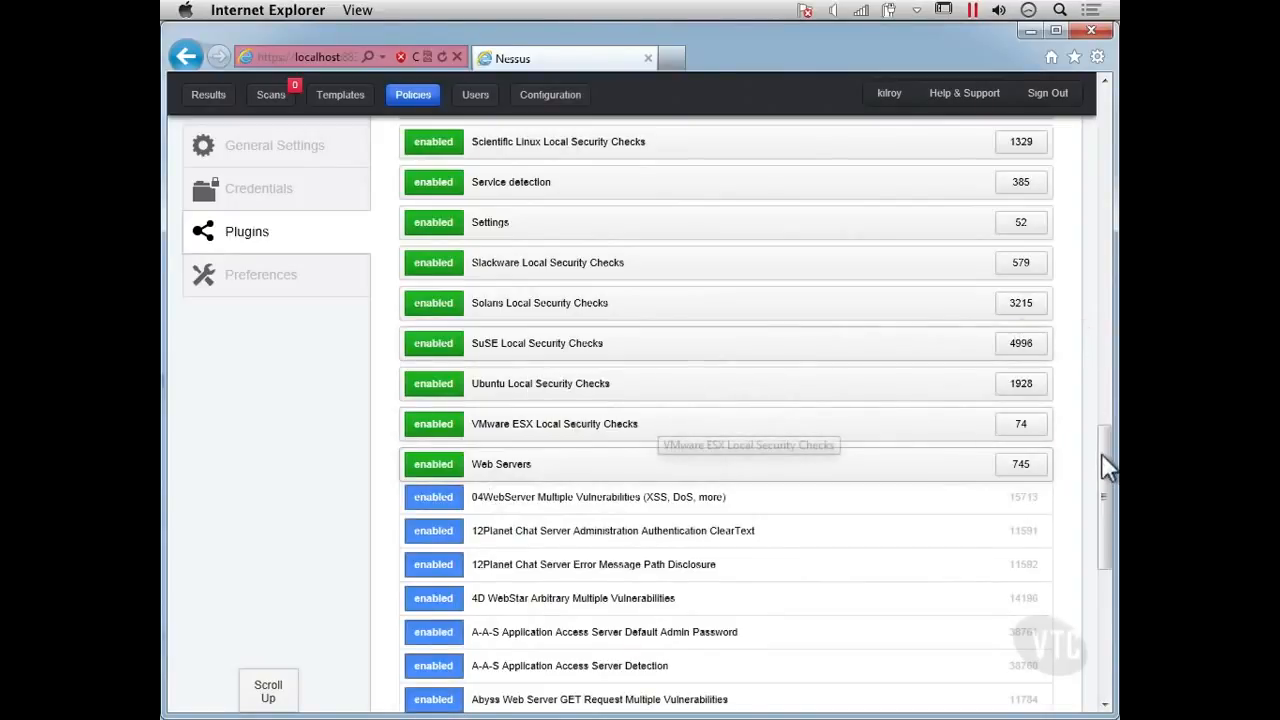
drag(1108, 465, 1109, 514)
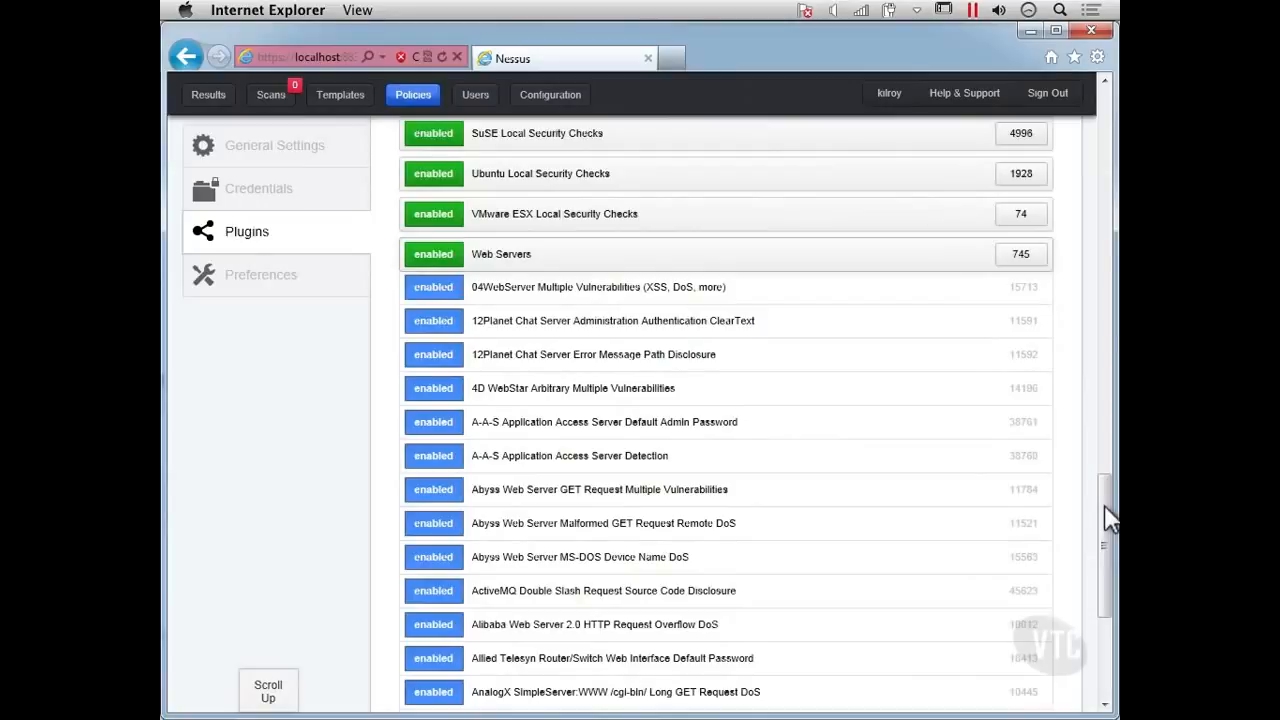
drag(1108, 518, 1110, 585)
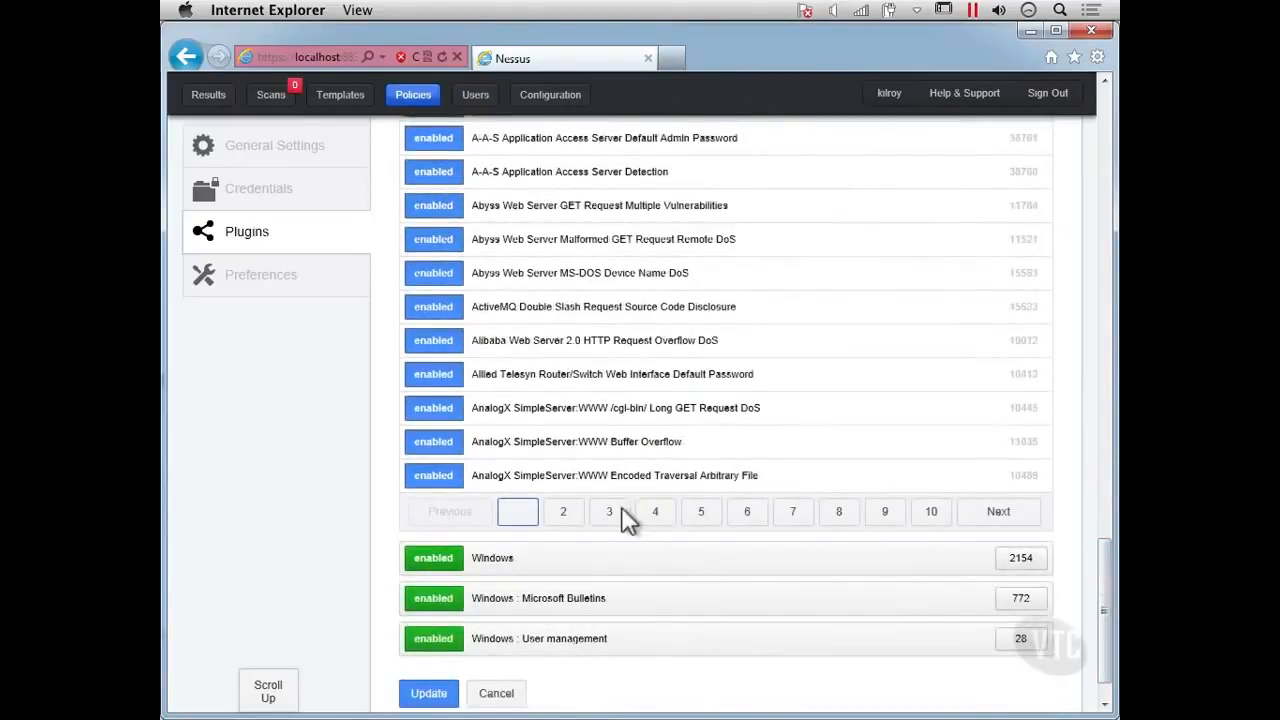
click(565, 515)
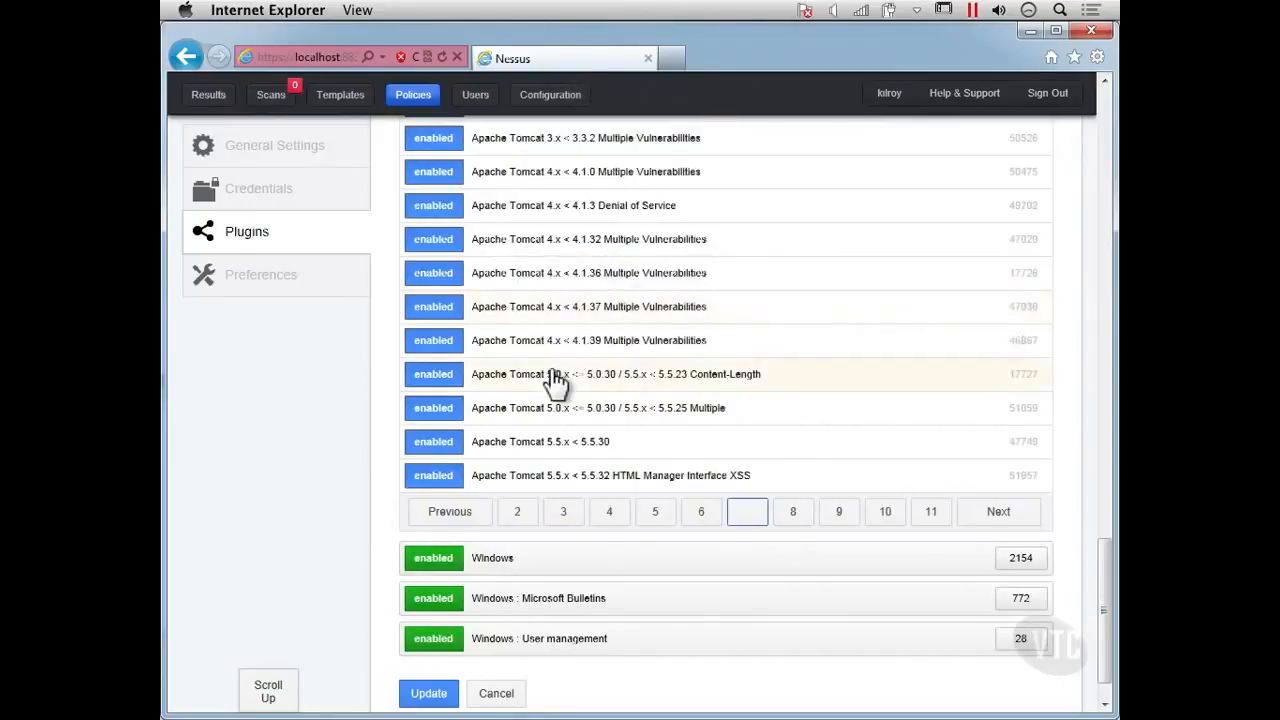
click(841, 513)
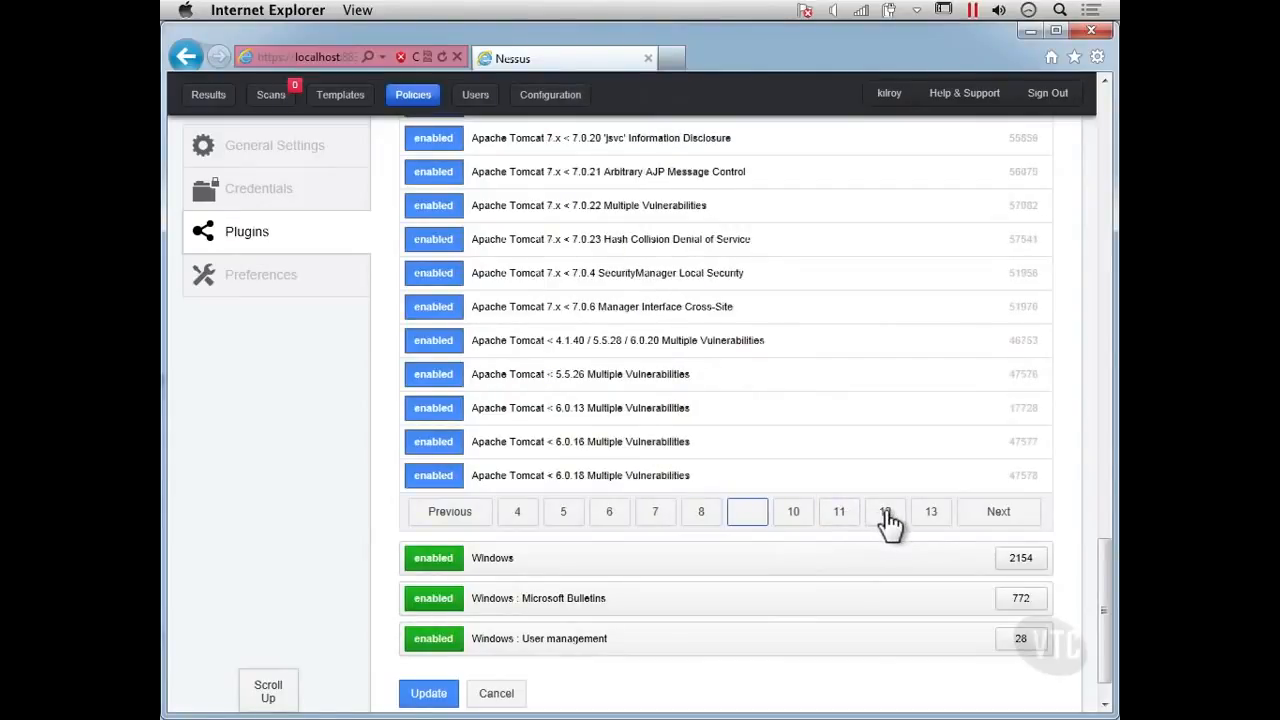
Page further through the Web Servers plugins and scroll back up the plugin family list.
click(887, 514)
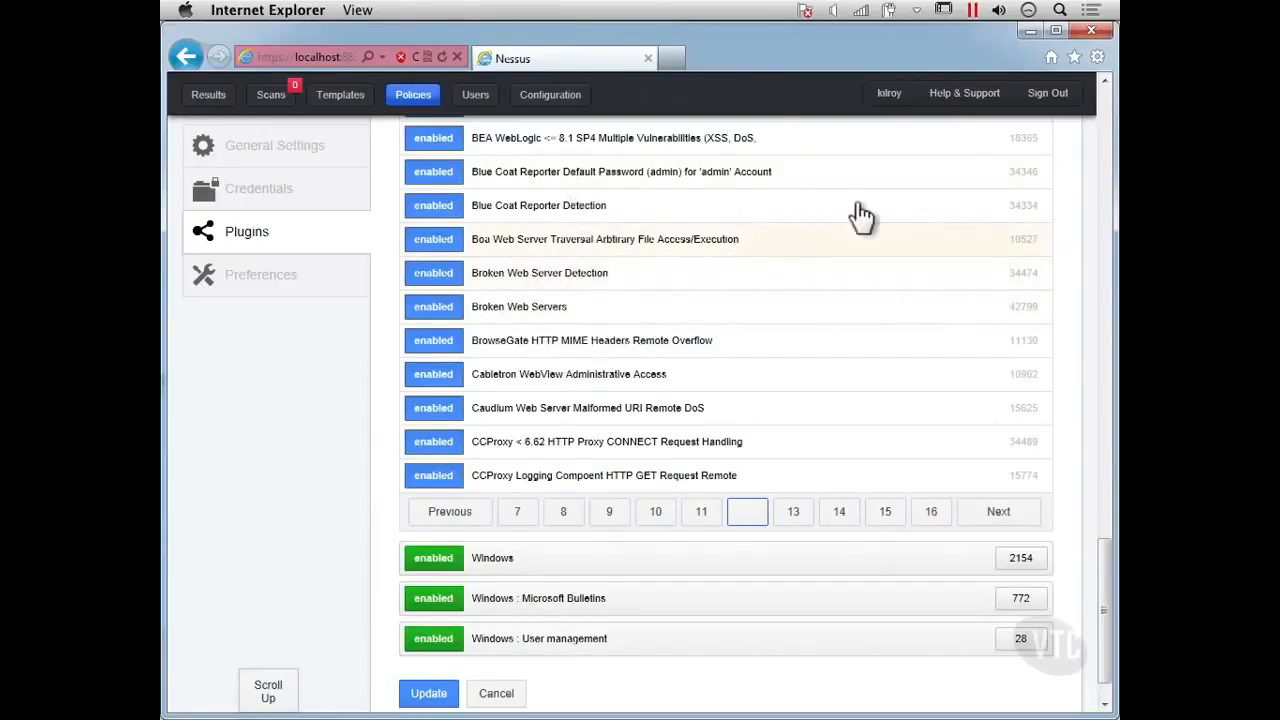
click(1106, 120)
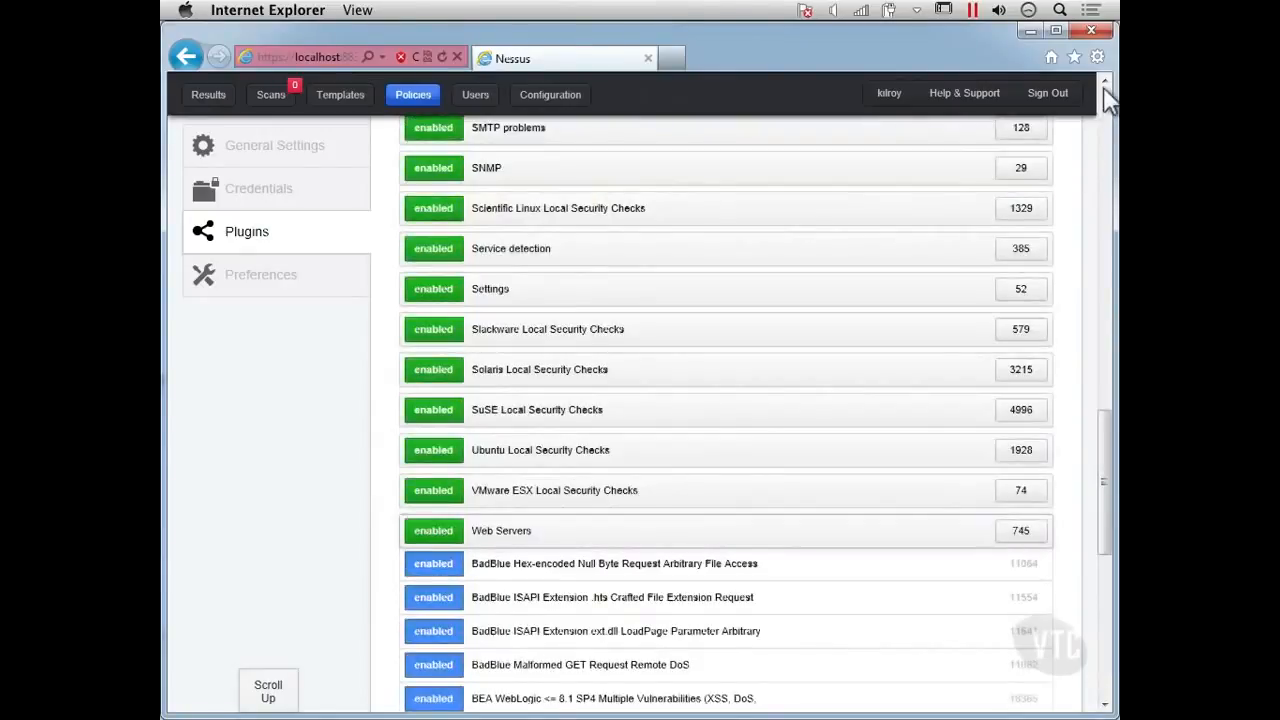
scroll(1106, 98, up, 1)
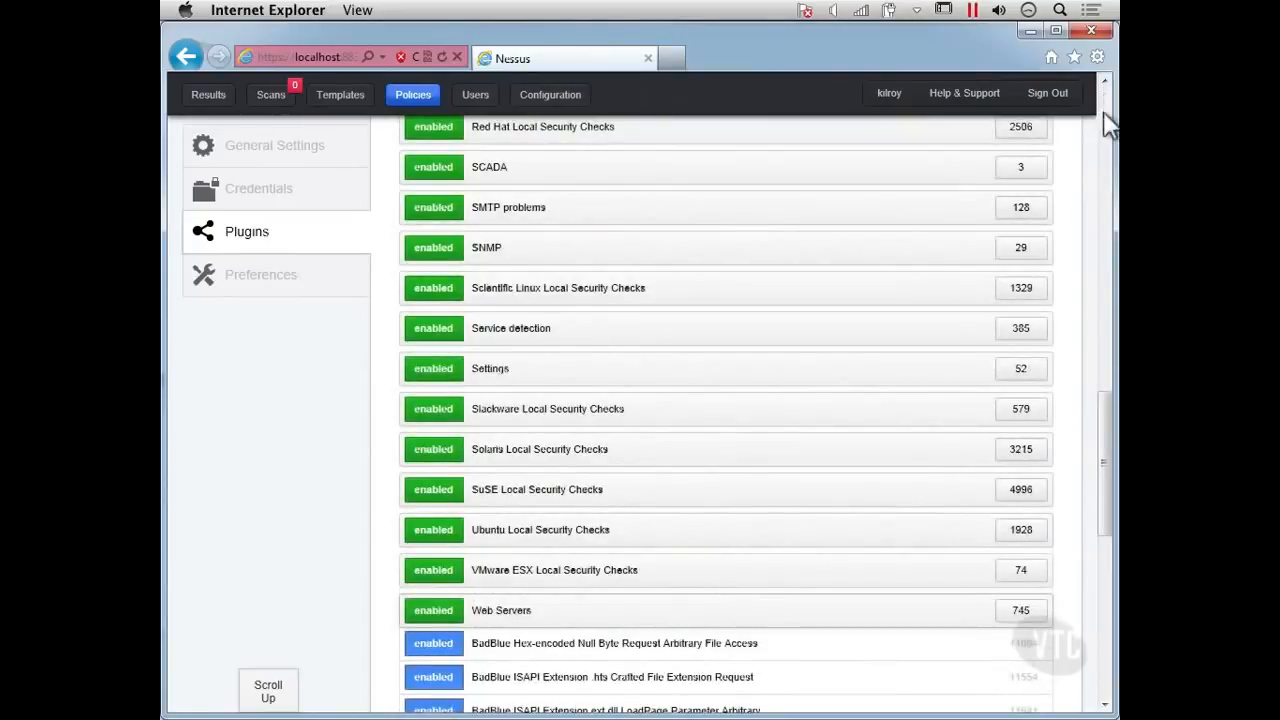
click(1107, 120)
click(1107, 120)
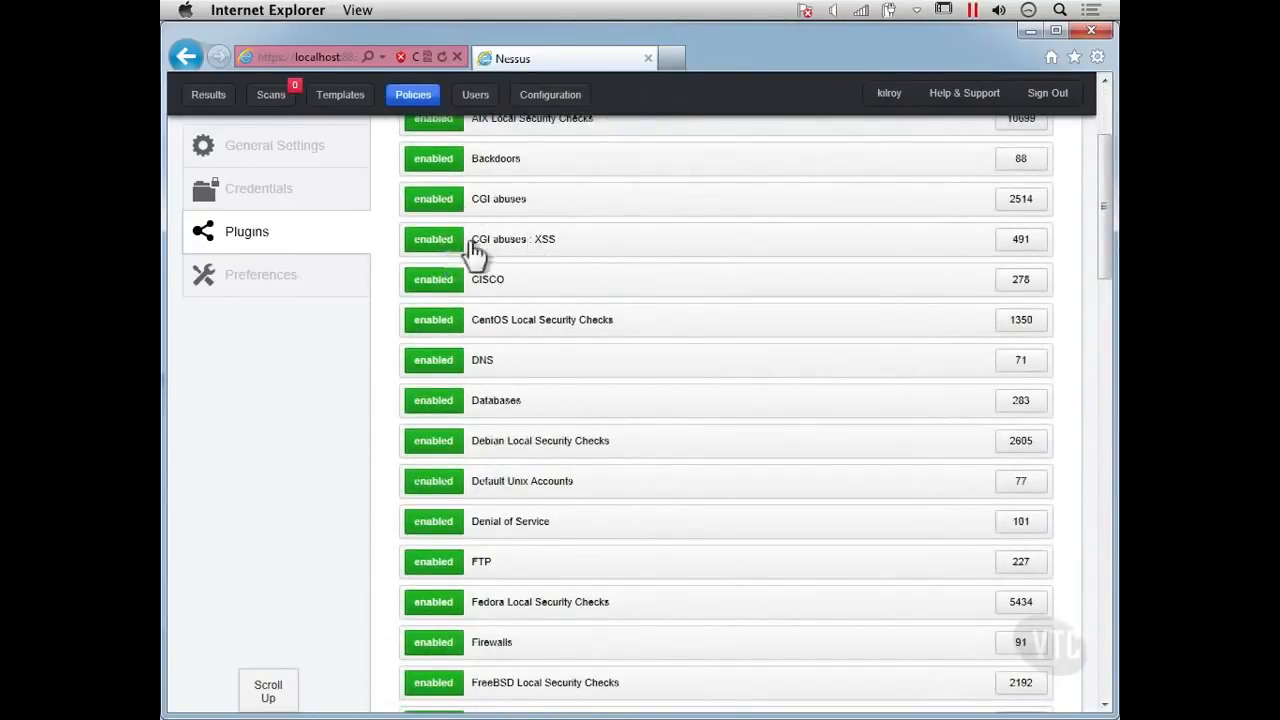
Expand the CGI abuses : XSS plugin family and browse its individual plugins and the families below.
click(609, 252)
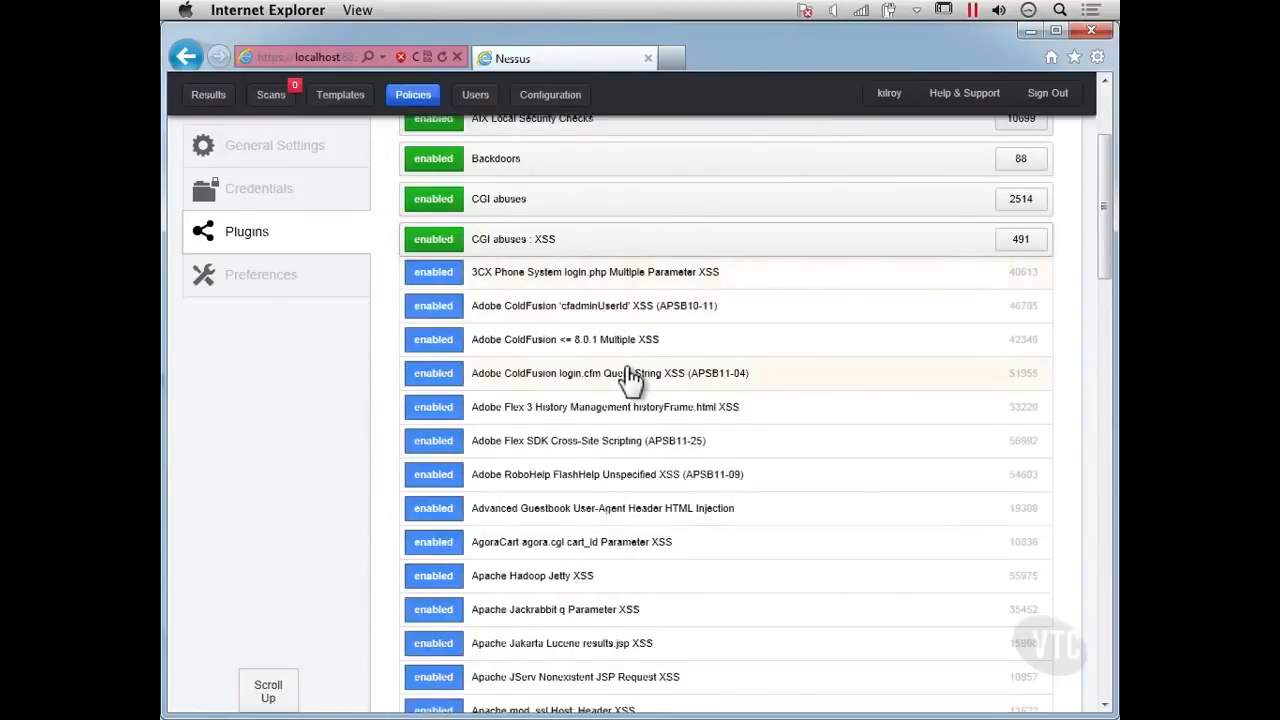
scroll(626, 374, down, 10)
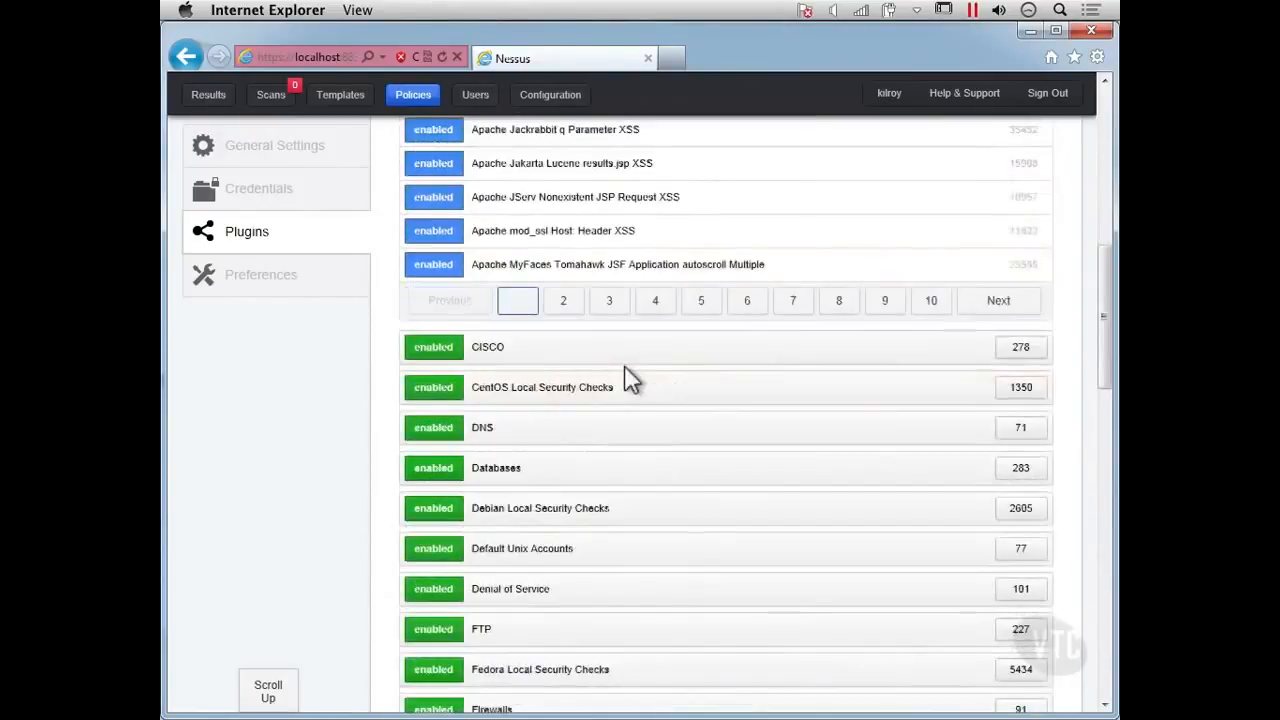
scroll(626, 374, down, 5)
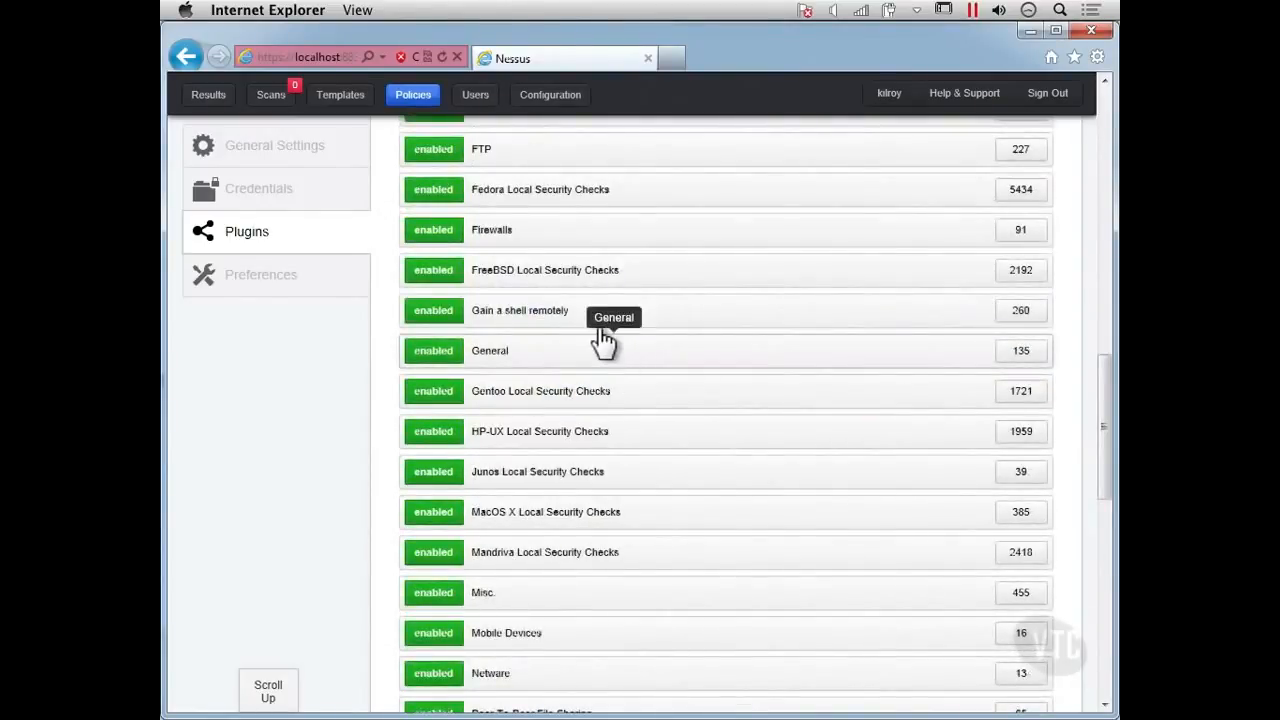
scroll(604, 342, up, 4)
scroll(604, 342, up, 4)
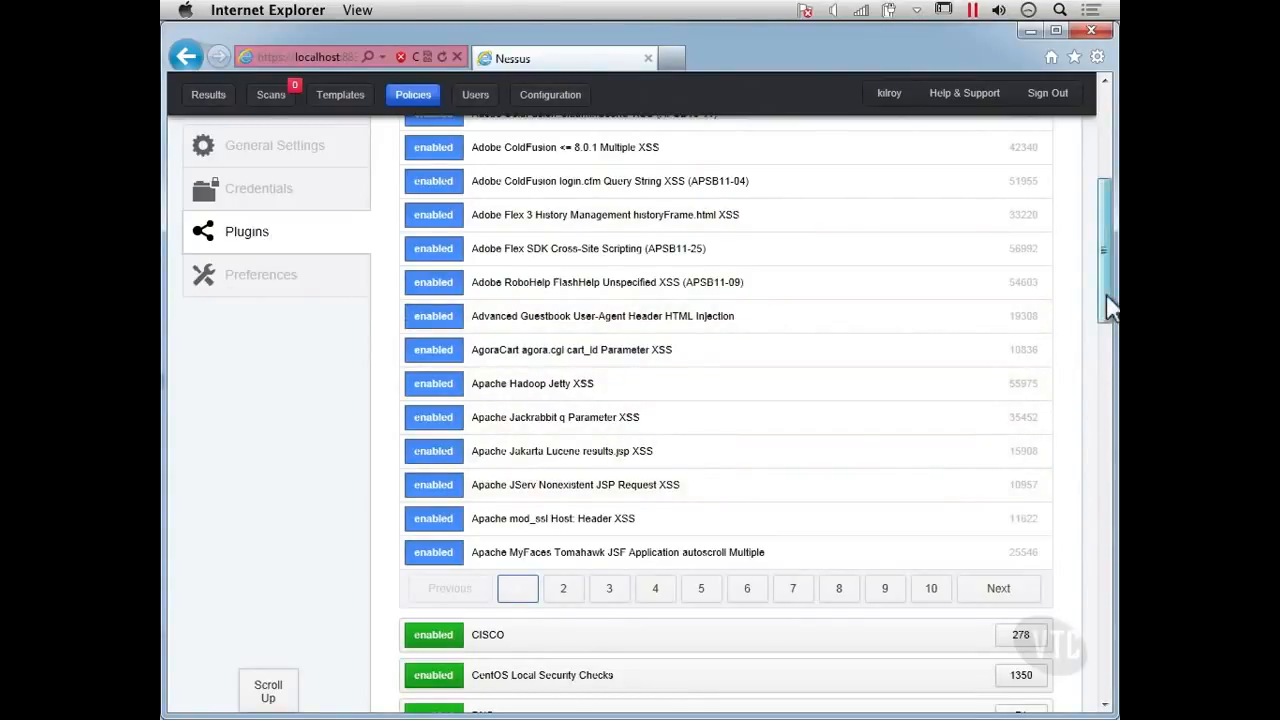
drag(1106, 297, 1106, 703)
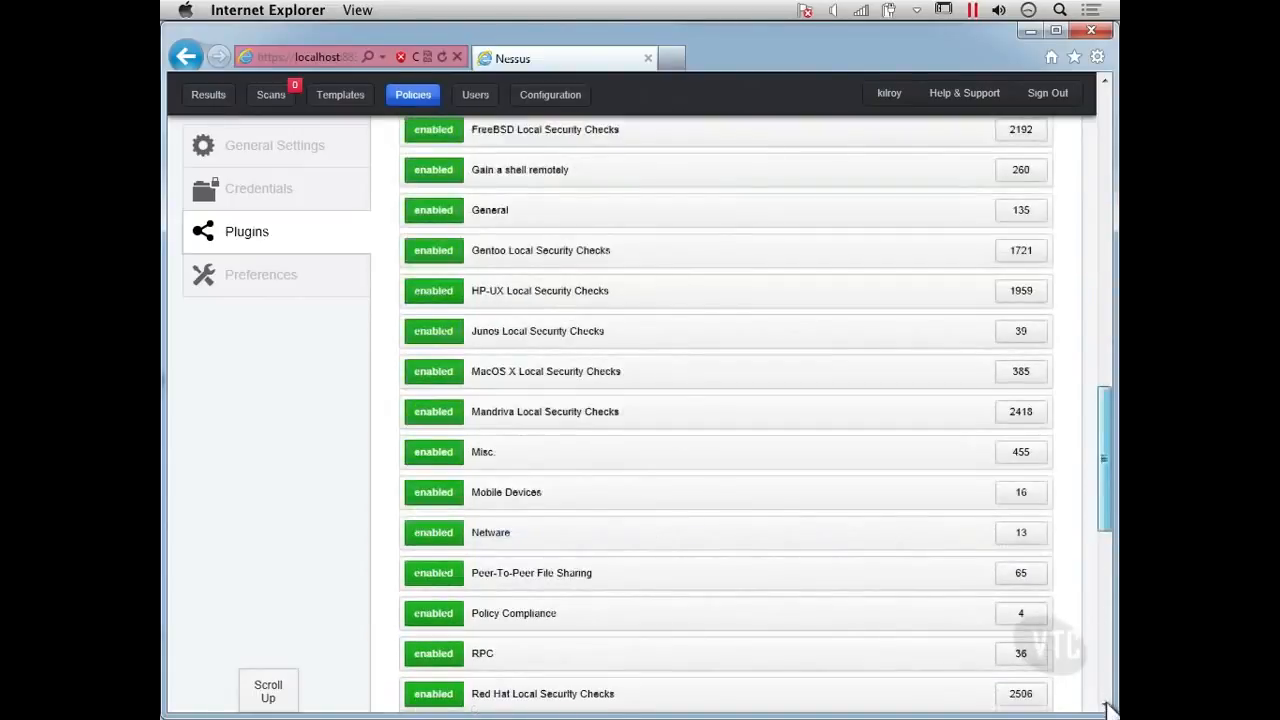